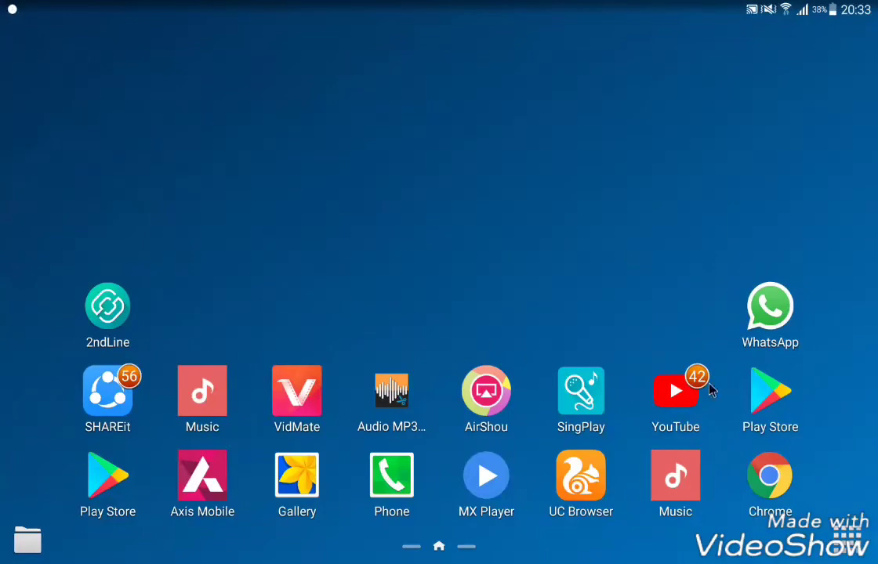
Find the 2ndLine - US Phone Number listing in the Play Store via a '2nd' search, then return home
click(762, 392)
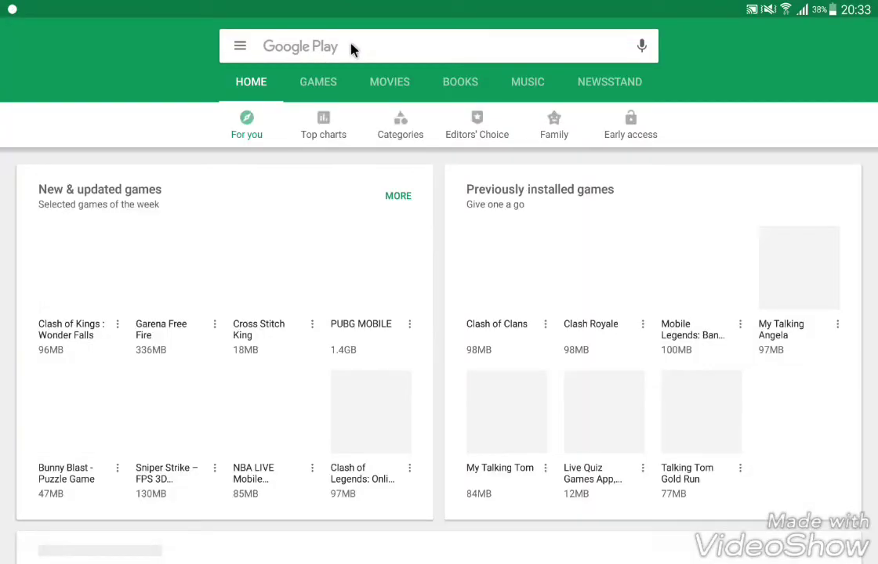
click(350, 49)
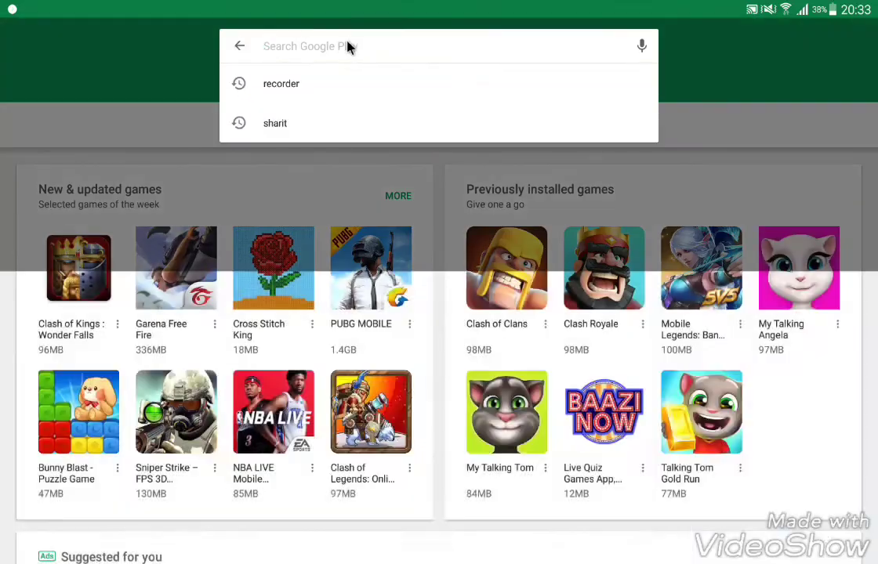
text(2)
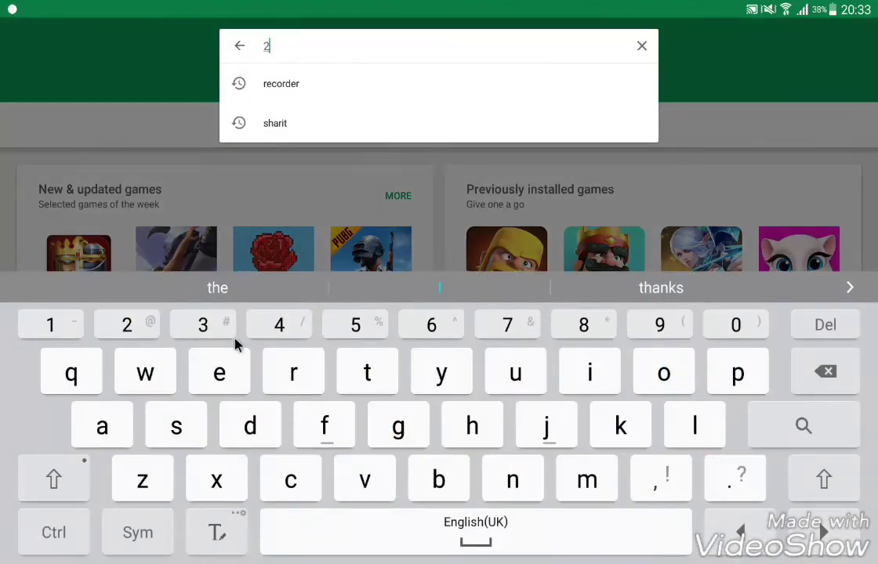
text(nd)
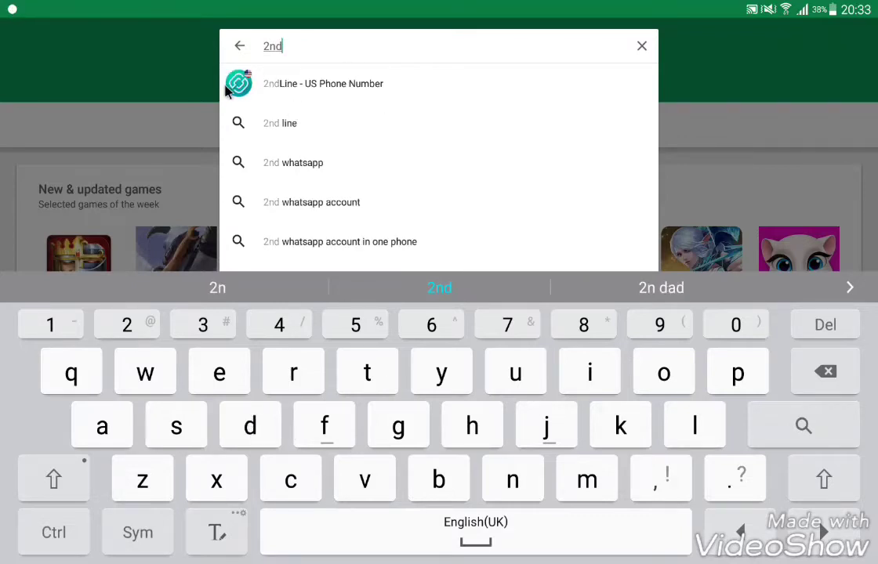
click(343, 86)
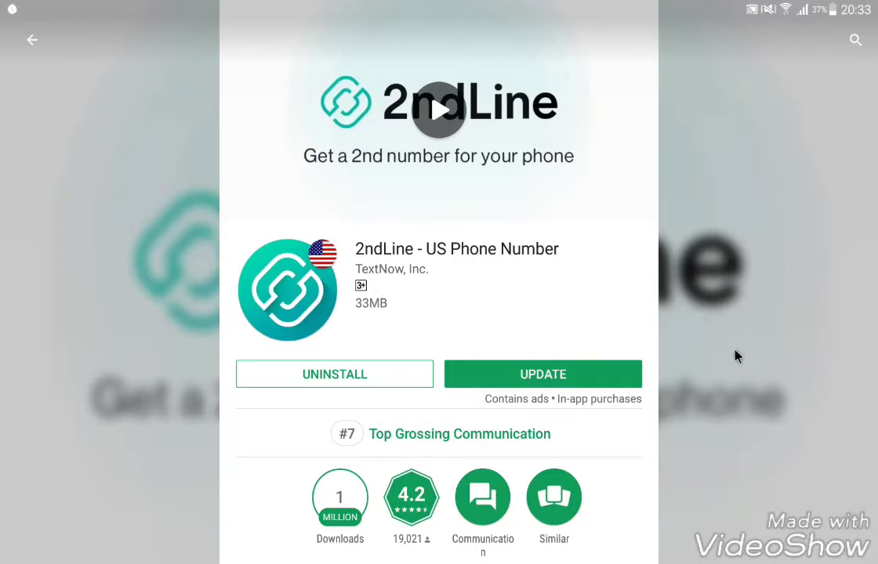
key(Home)
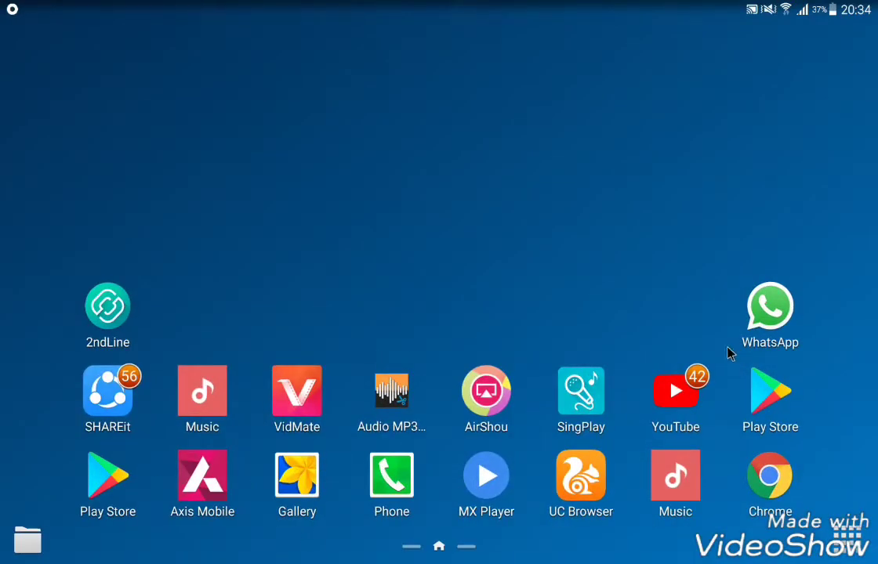
Launch 2ndLine and create an account with an e-mail address and a password
click(116, 321)
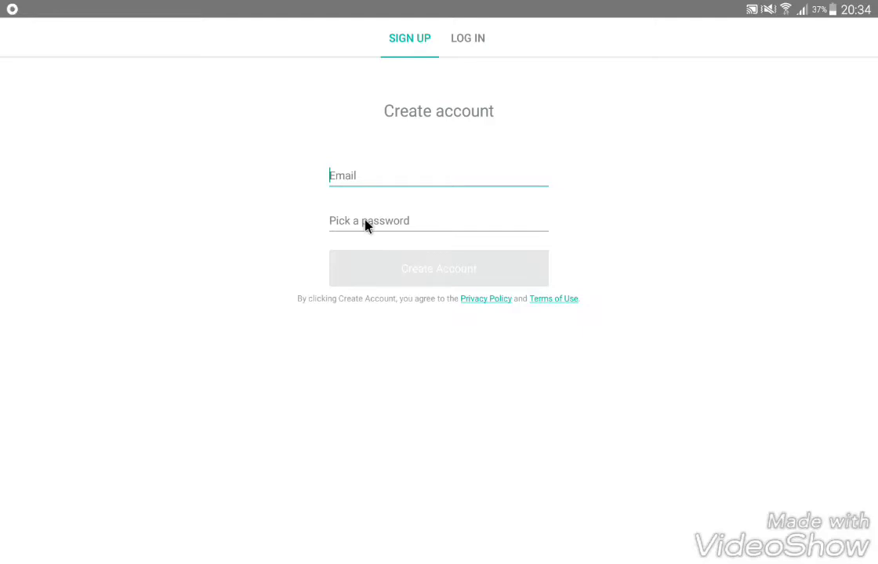
click(362, 174)
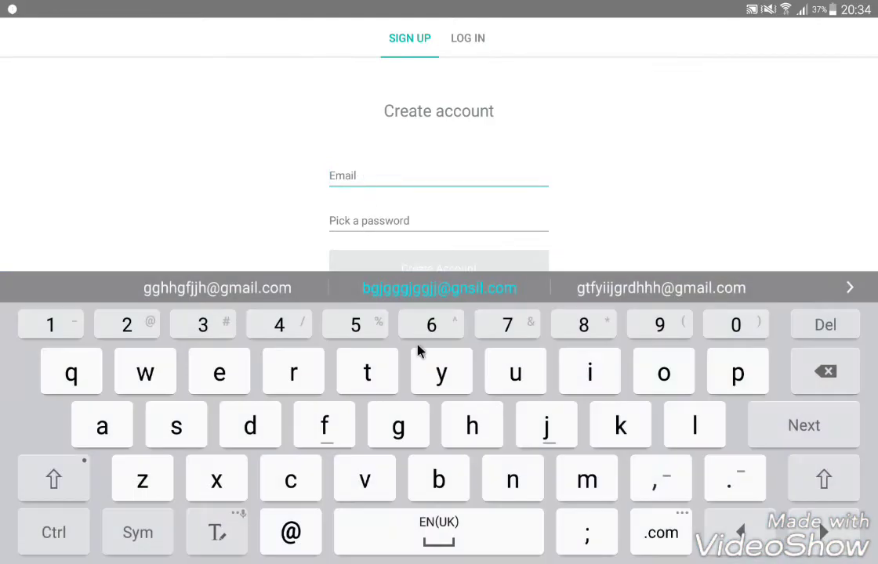
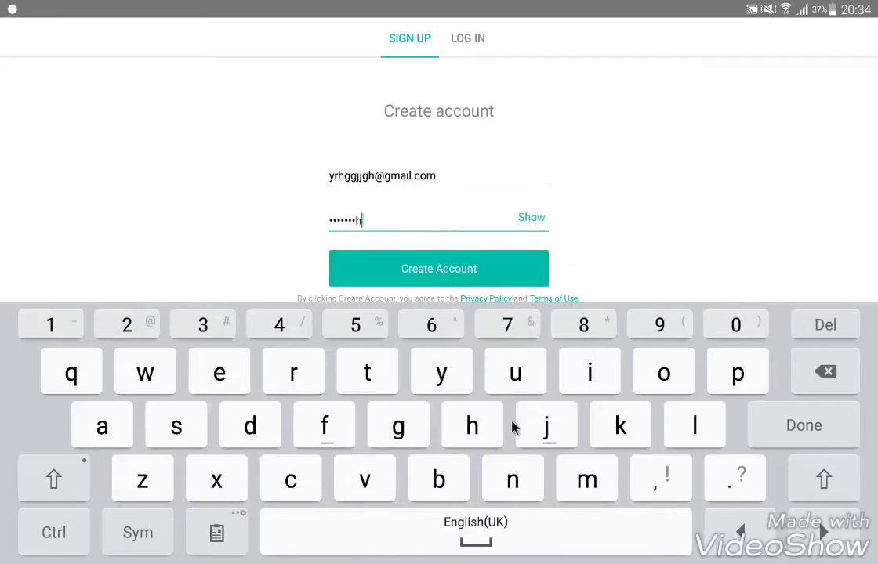
click(492, 274)
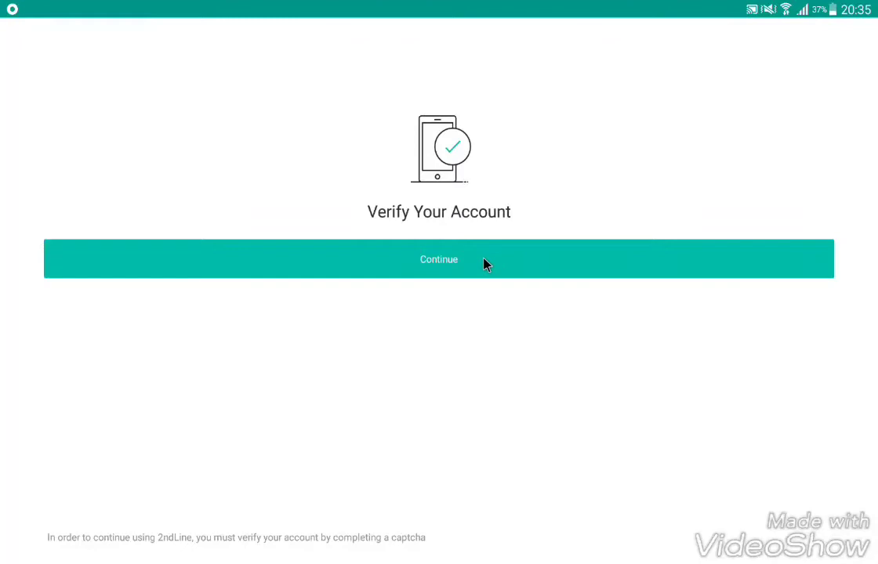
Start the captcha verification for the new 2ndLine account
click(484, 264)
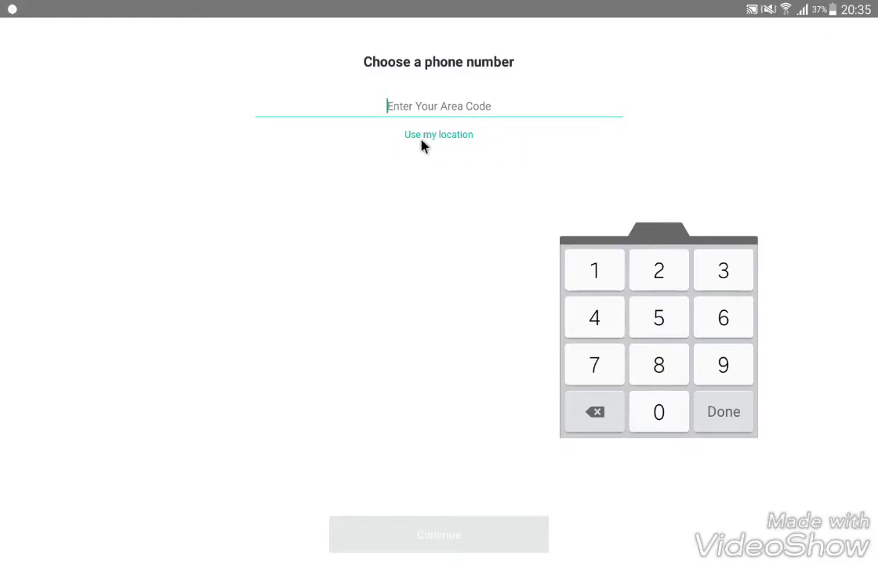
Enter area code 315 and continue to the available phone numbers
click(722, 272)
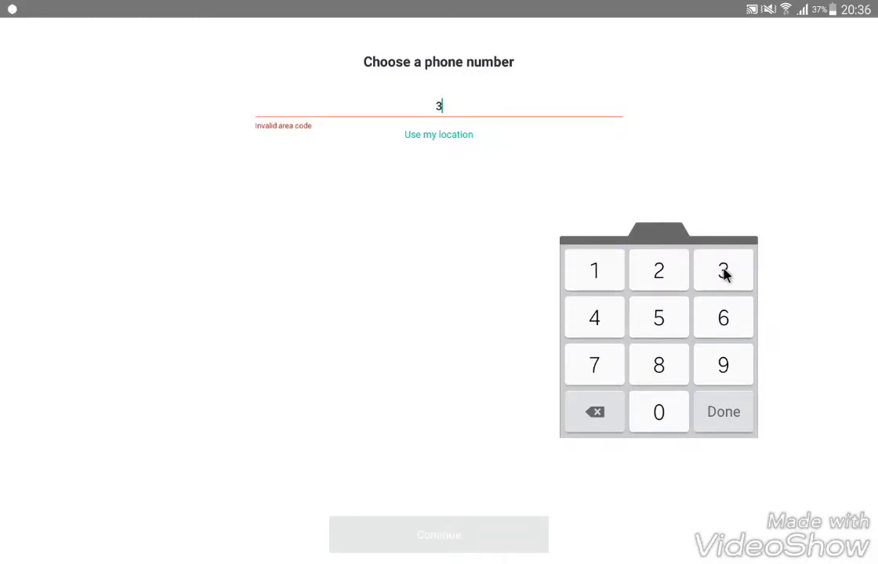
click(621, 280)
click(650, 318)
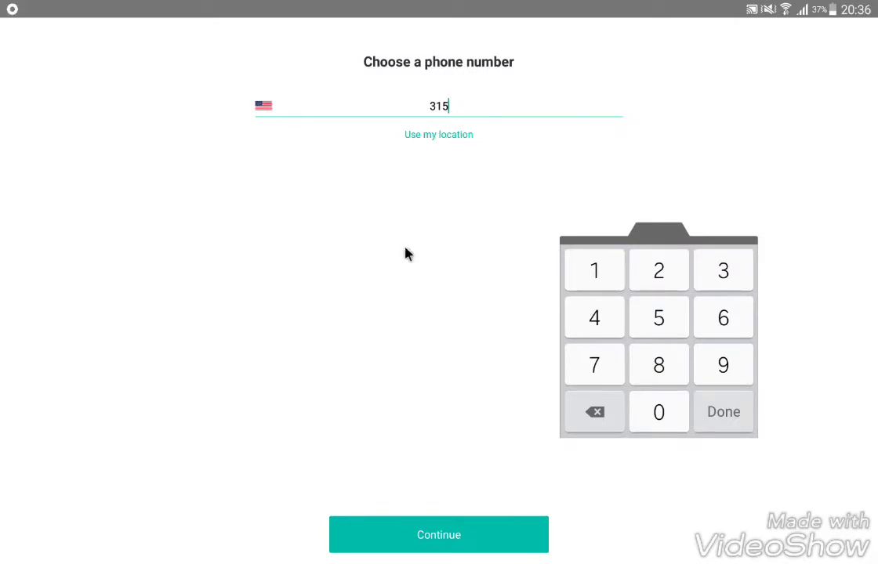
click(458, 539)
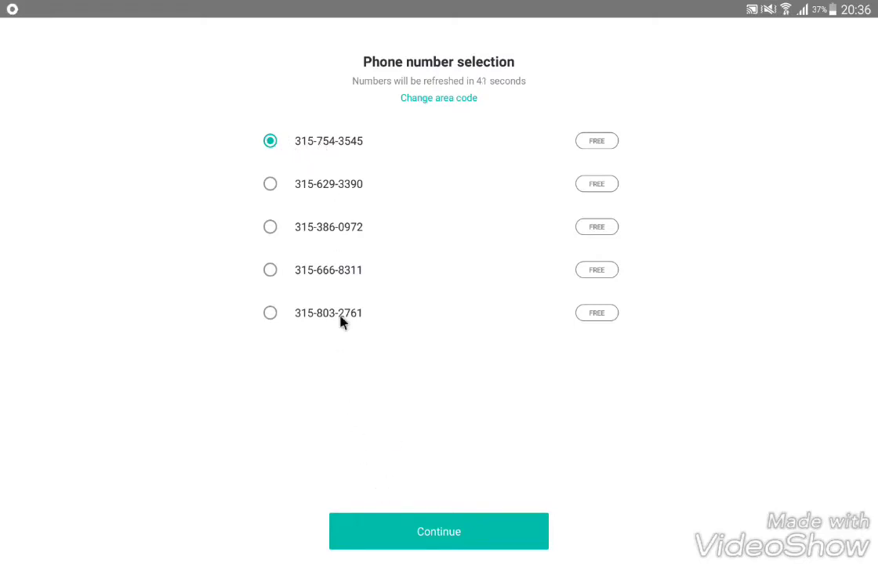
Claim the first free 315 number and dismiss the message and call tutorials
click(480, 531)
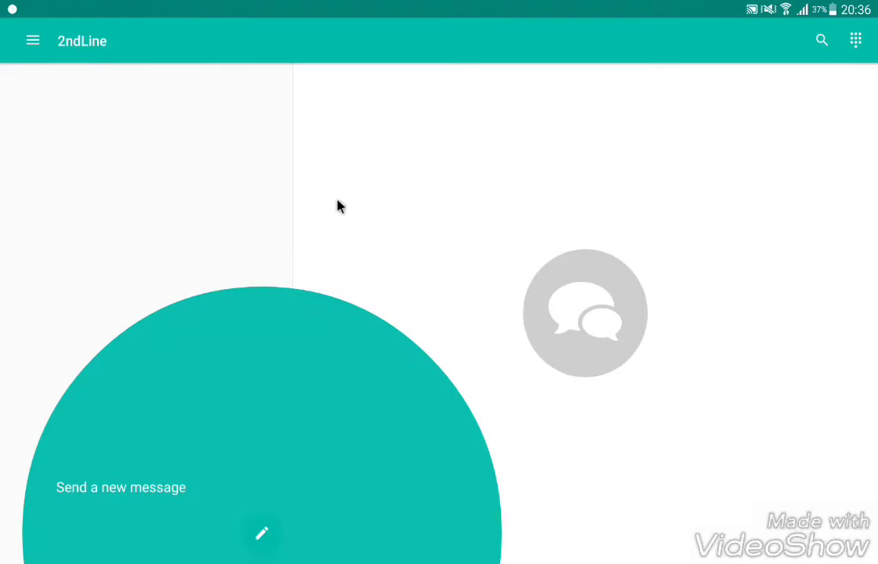
click(454, 322)
click(648, 227)
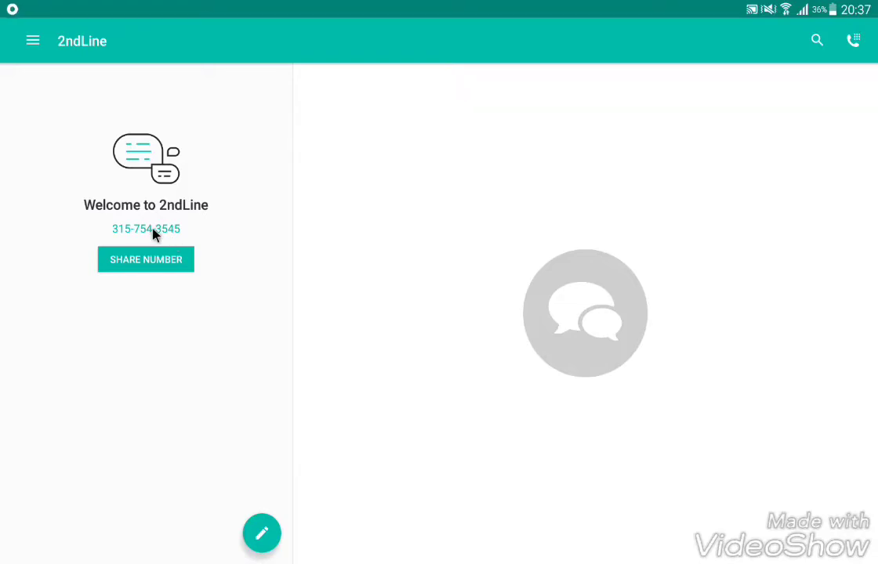
Copy the new 315 number to the clipboard and return to the home screen
click(152, 229)
click(171, 232)
key(Home)
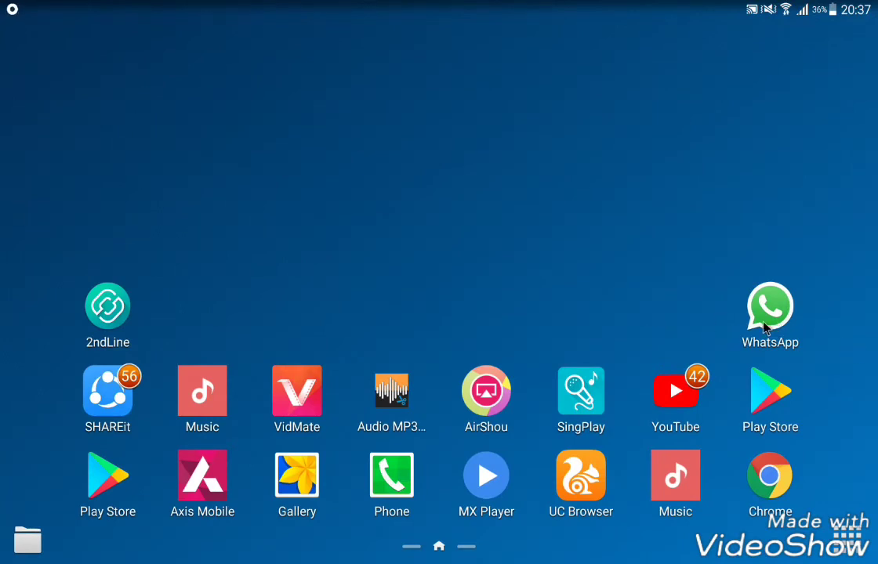
Launch WhatsApp, accept the terms, and change the country code to 91
click(766, 328)
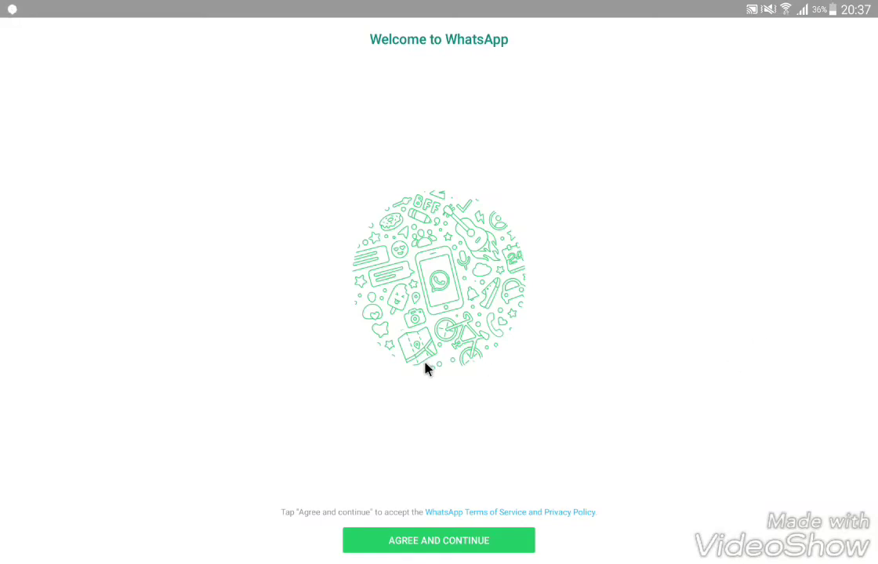
click(441, 540)
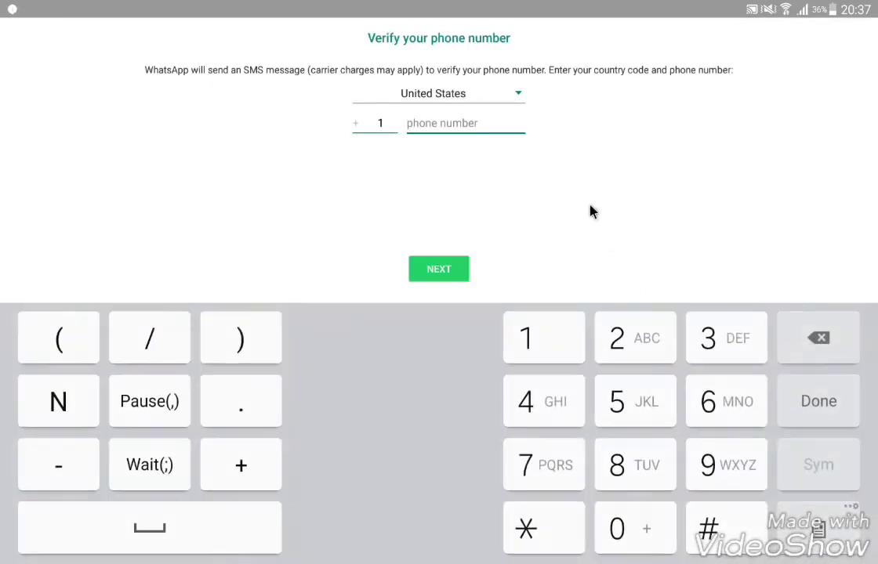
click(381, 127)
click(818, 337)
click(725, 480)
click(554, 346)
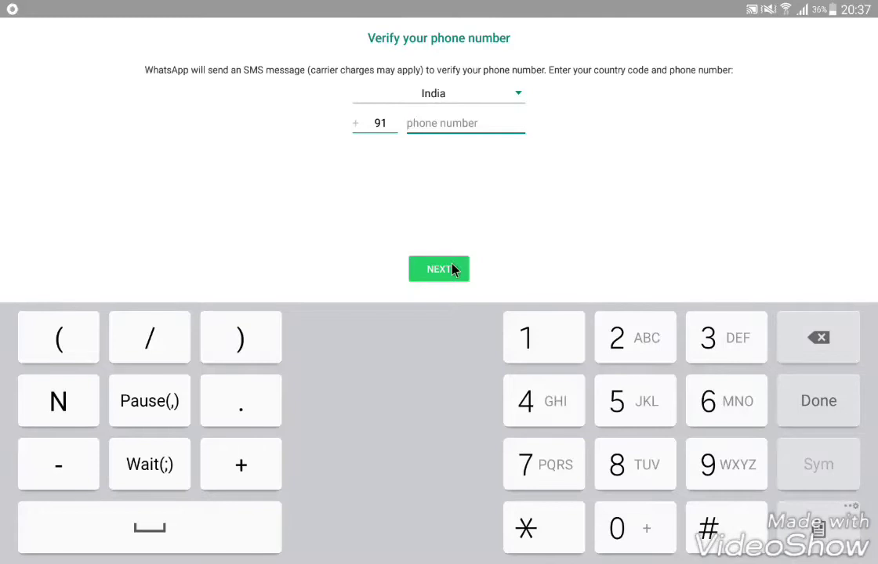
Correct the country code to 1 for United States
click(411, 123)
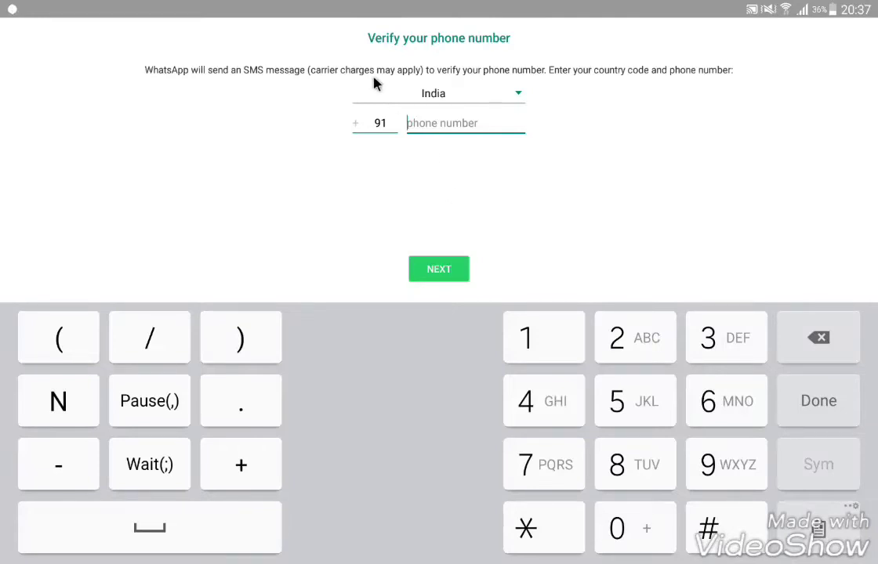
click(396, 129)
click(811, 339)
click(811, 338)
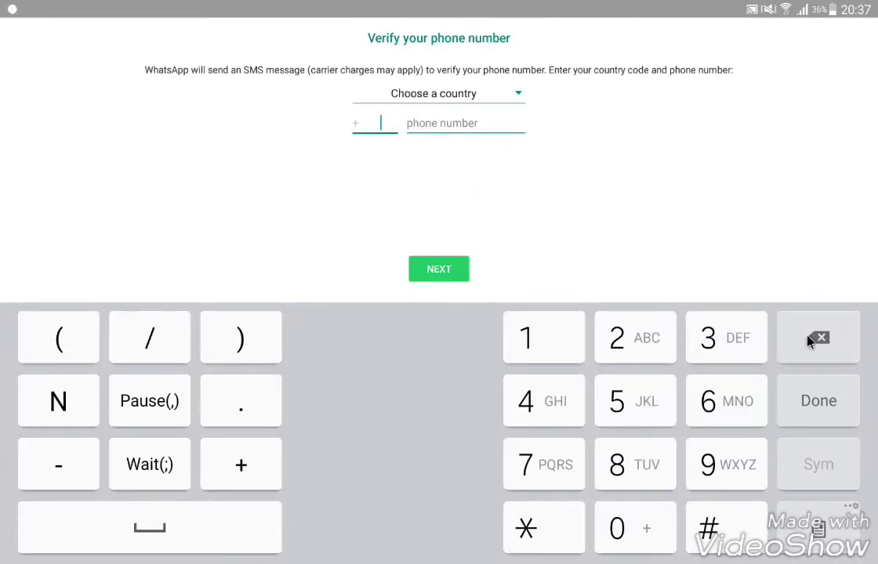
click(564, 345)
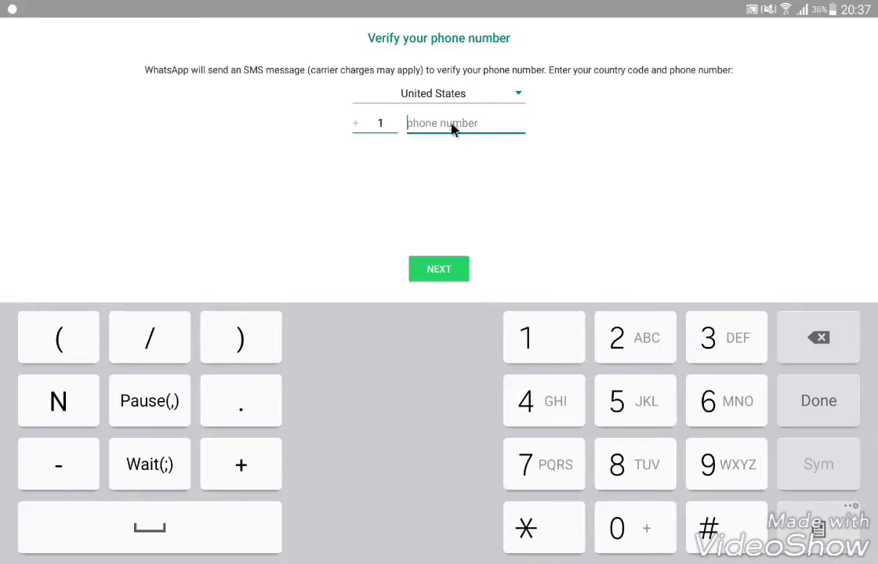
Paste the copied 2ndLine number into the phone field and submit it for verification
click(428, 125)
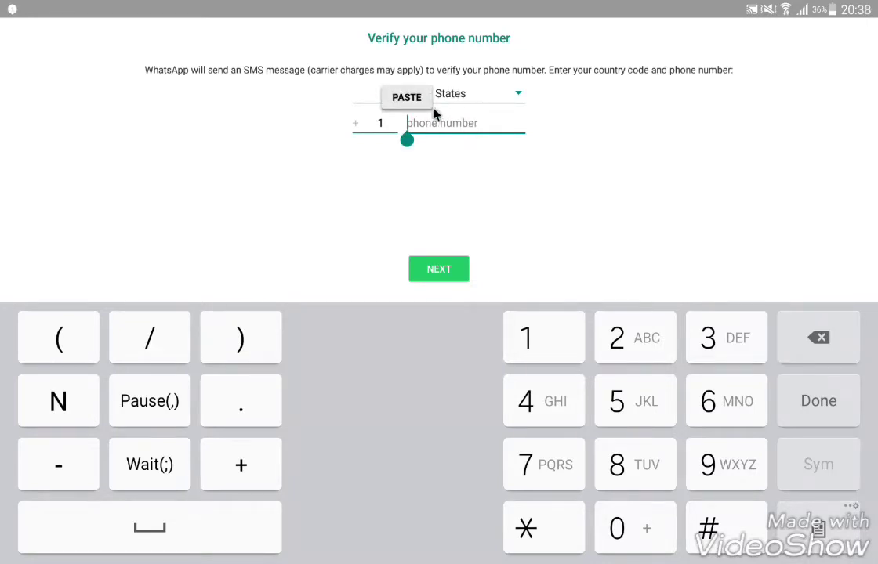
click(407, 97)
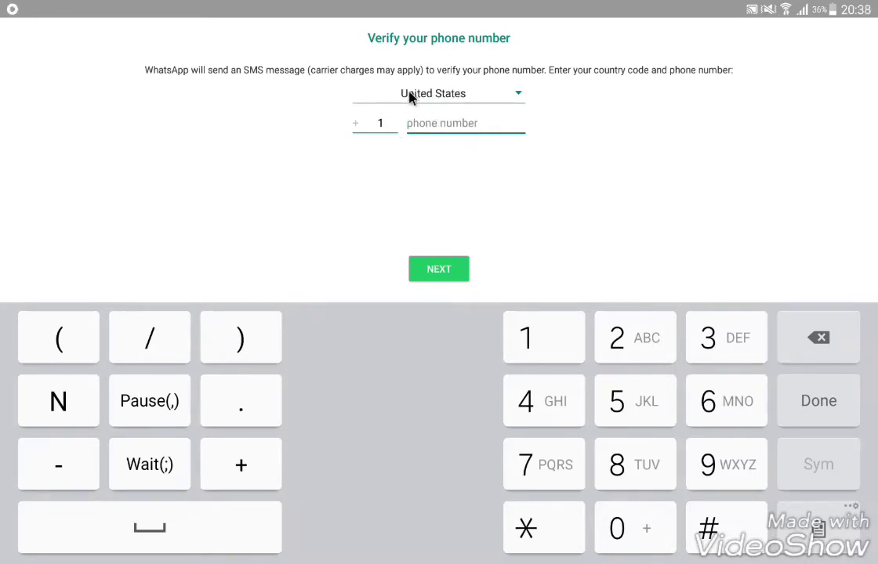
click(452, 126)
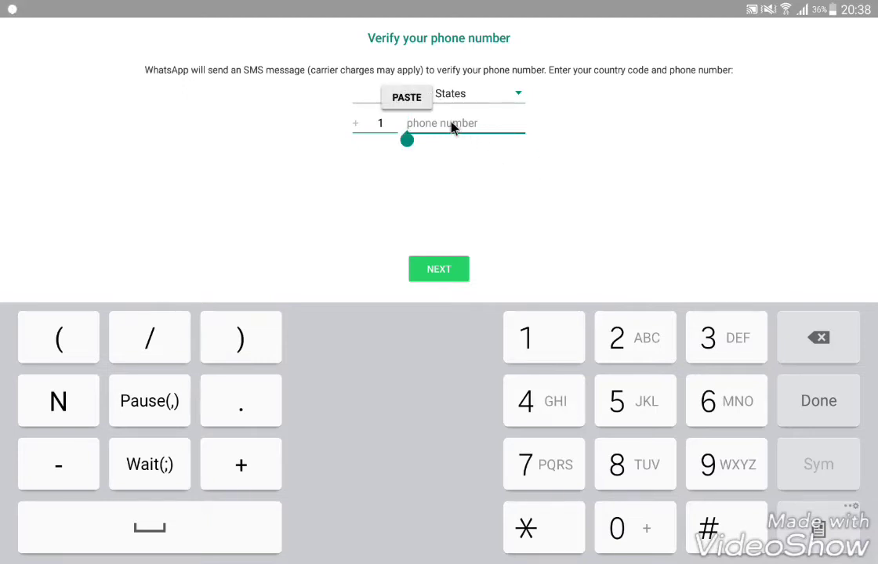
click(420, 97)
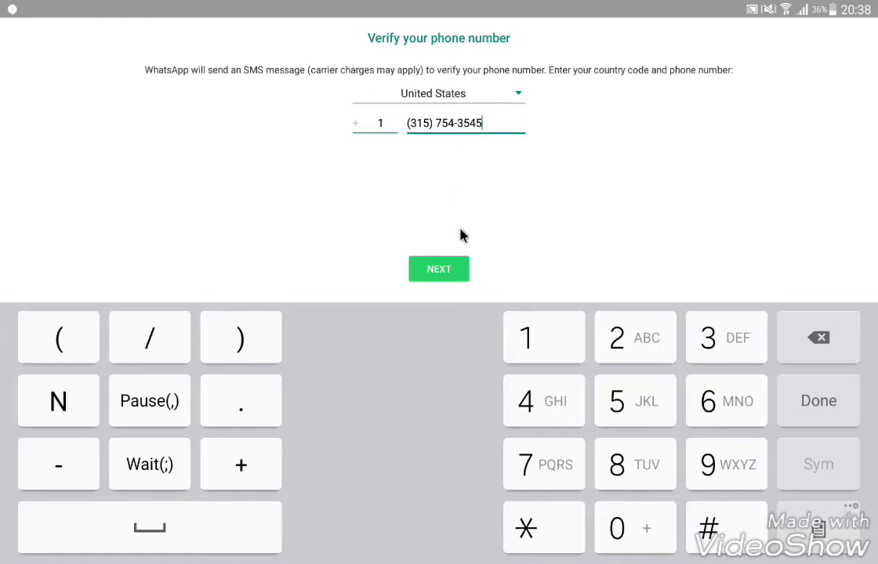
click(456, 272)
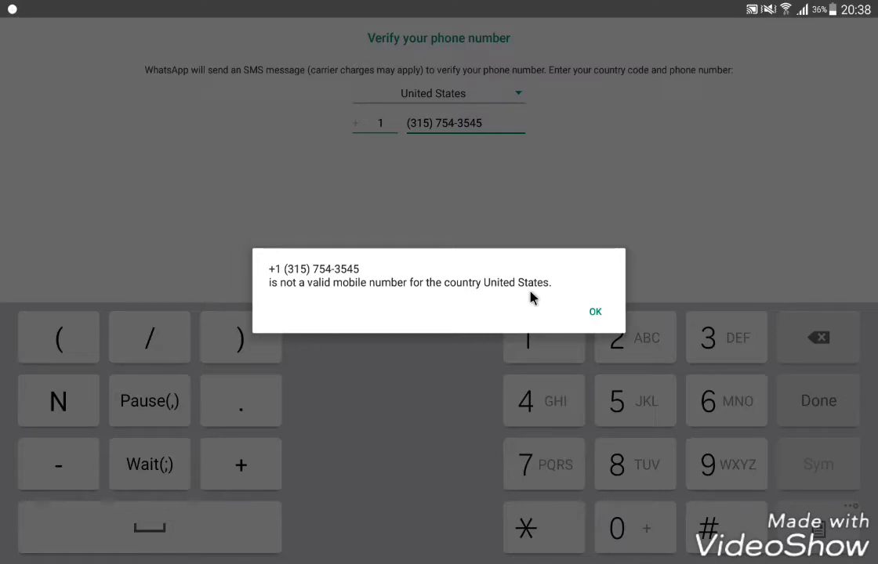
Dismiss the invalid-number error and clear the phone number field
click(594, 314)
click(813, 339)
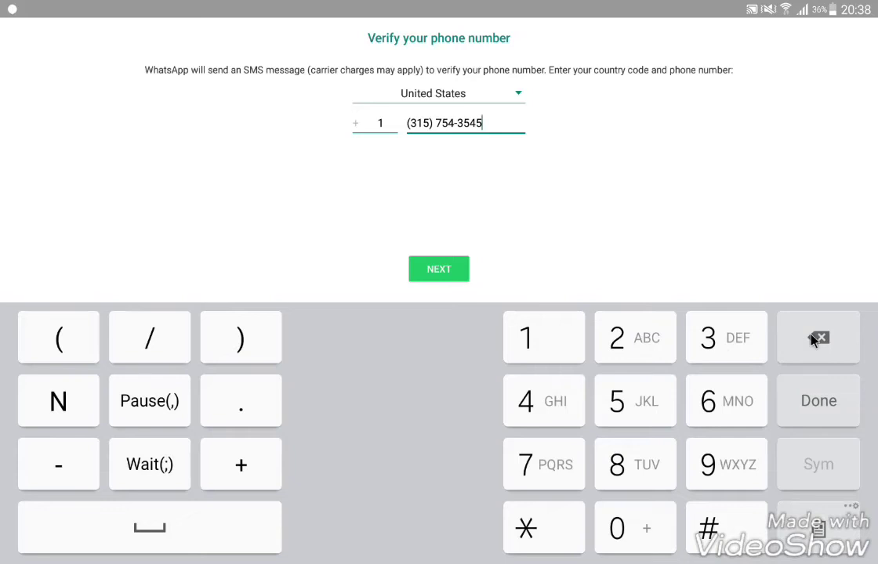
click(813, 338)
click(813, 339)
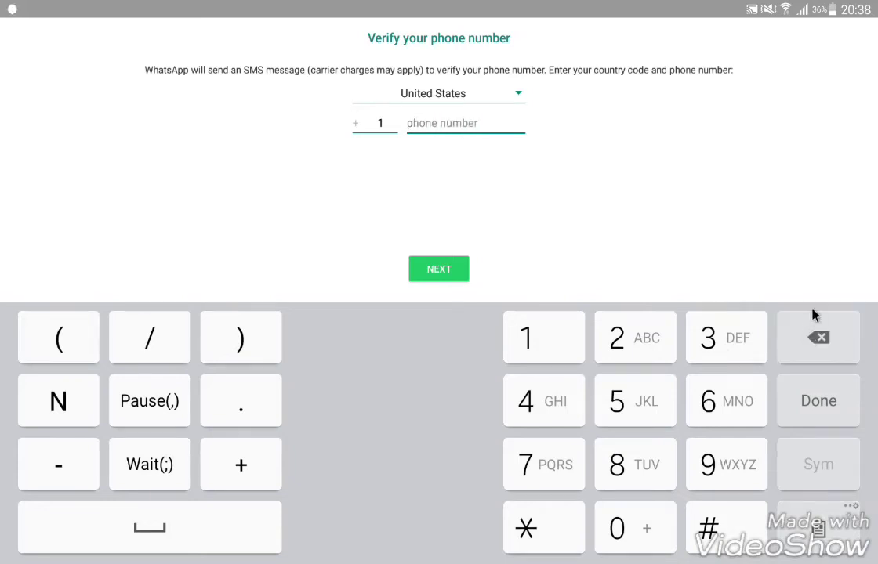
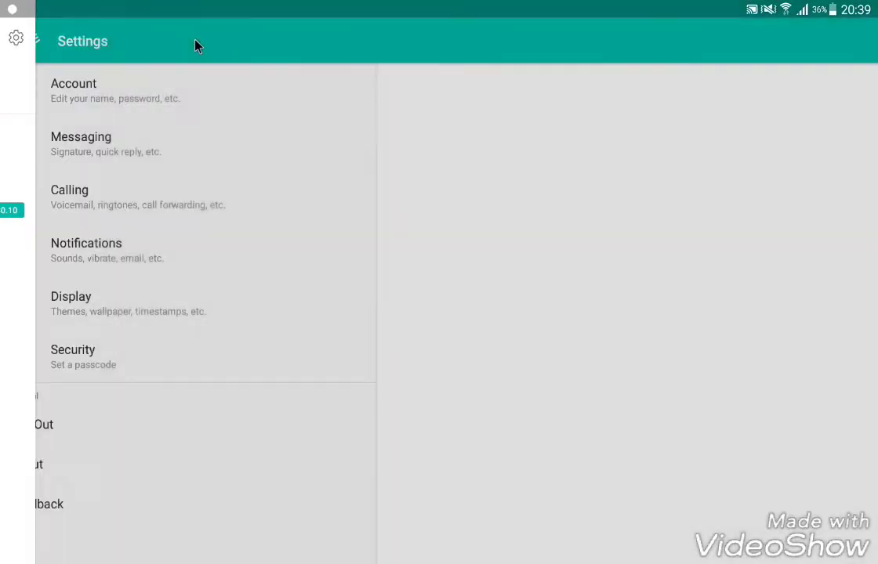
Log out of the current 2ndLine account from Settings and confirm the logout
click(42, 425)
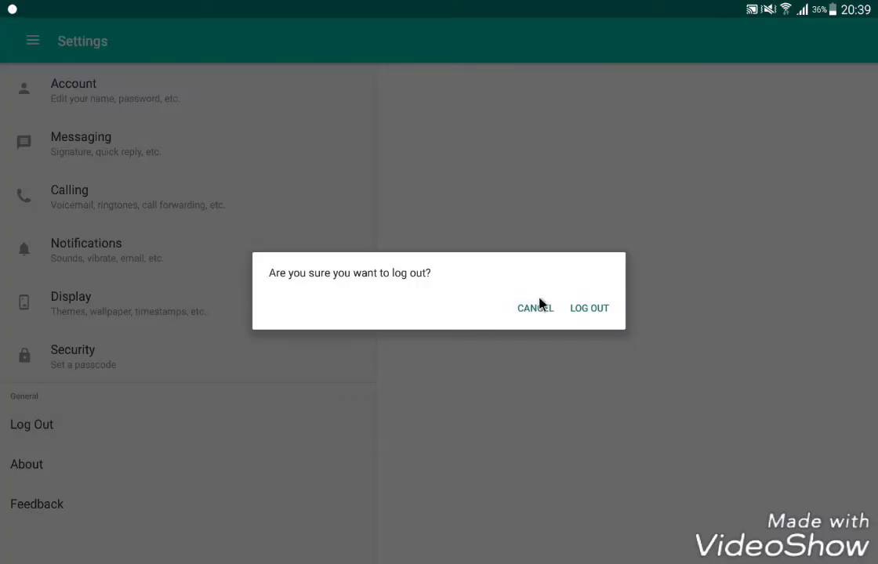
click(588, 308)
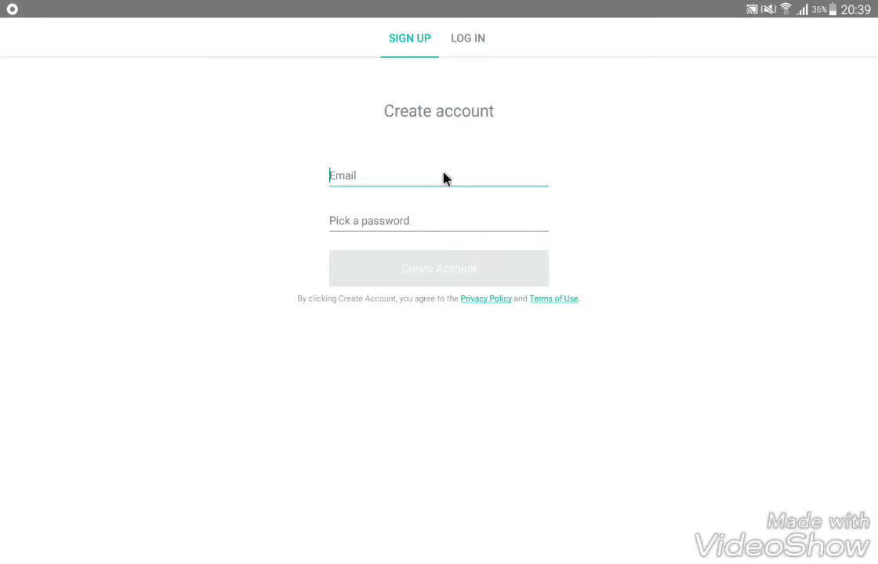
Enter the sign-up email address with the on-screen keyboard
click(441, 177)
click(469, 435)
click(219, 373)
click(549, 439)
click(549, 439)
click(249, 425)
click(474, 427)
click(472, 426)
click(384, 418)
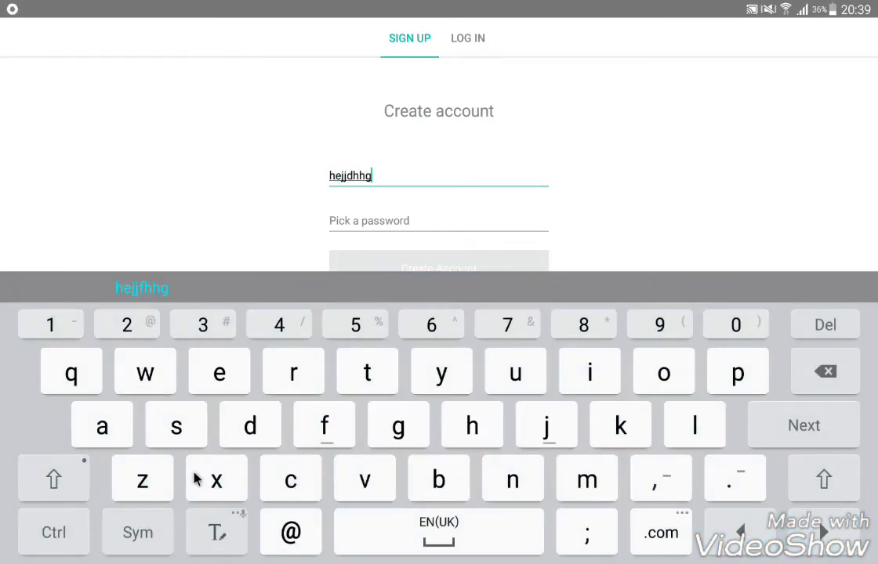
click(291, 530)
click(396, 429)
click(591, 474)
click(127, 428)
click(590, 373)
click(704, 428)
click(662, 515)
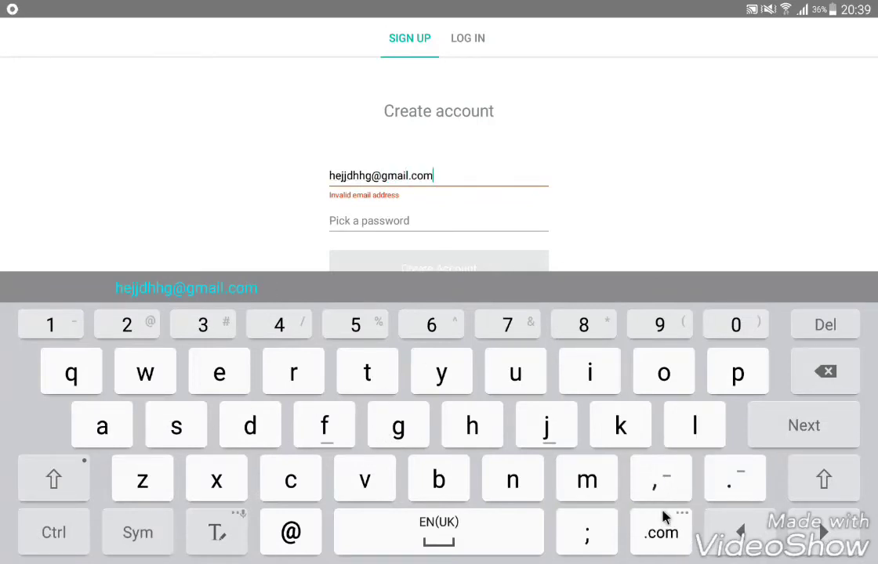
Enter a new account password and create the 2ndLine account
click(463, 243)
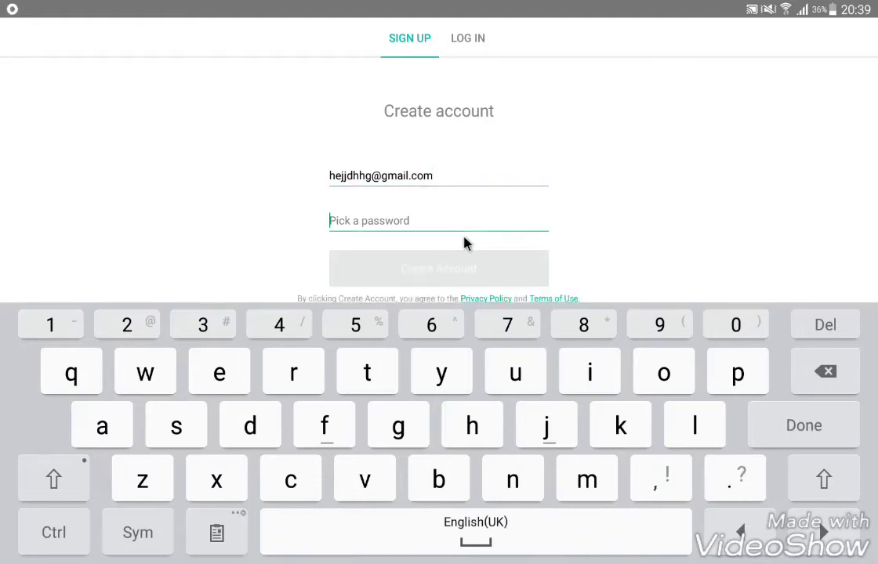
click(367, 373)
click(442, 373)
click(589, 373)
click(398, 425)
click(472, 426)
click(472, 425)
click(472, 425)
click(472, 426)
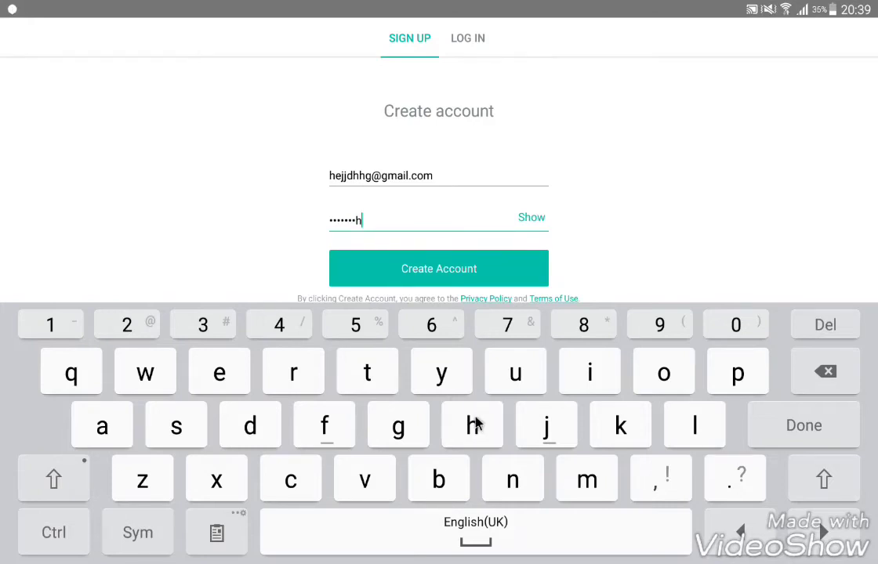
click(466, 271)
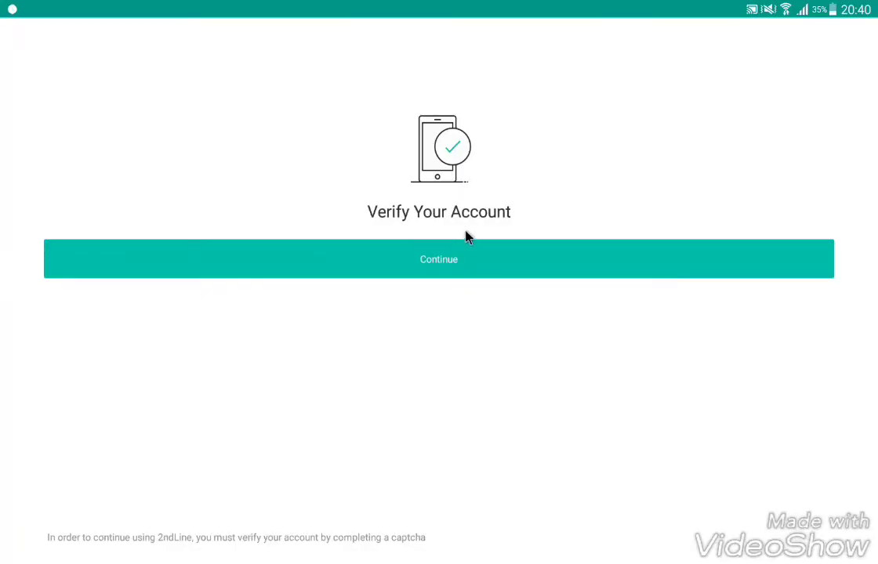
Pass the not-a-robot verification and request numbers for area code 315
click(455, 268)
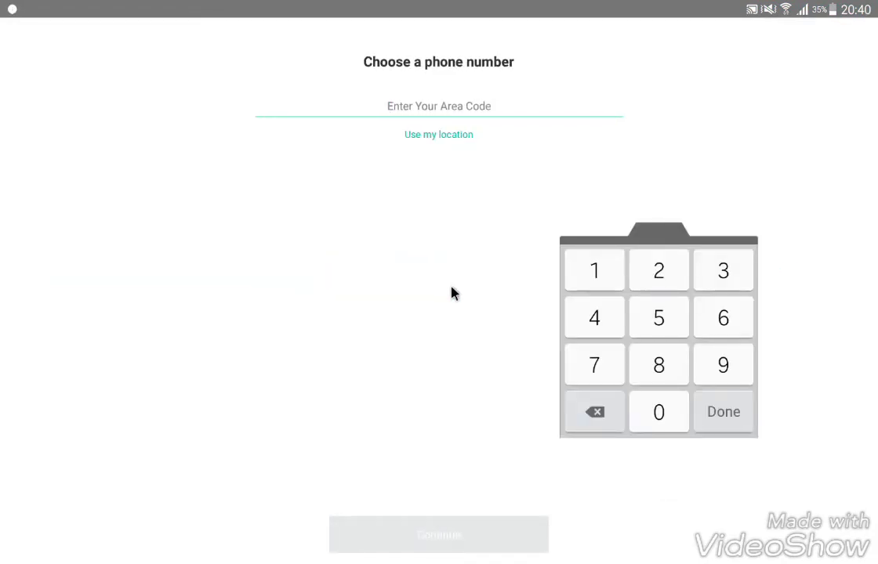
click(736, 274)
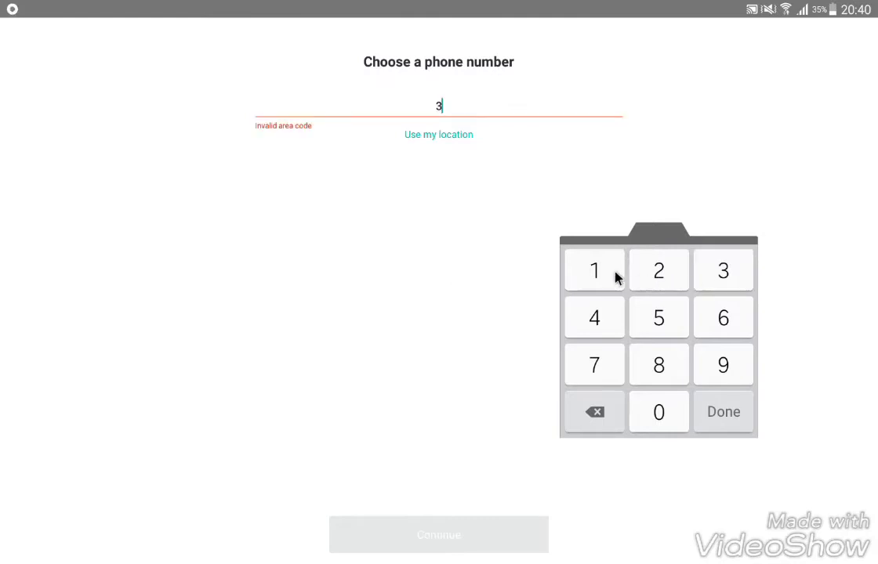
click(597, 274)
click(670, 321)
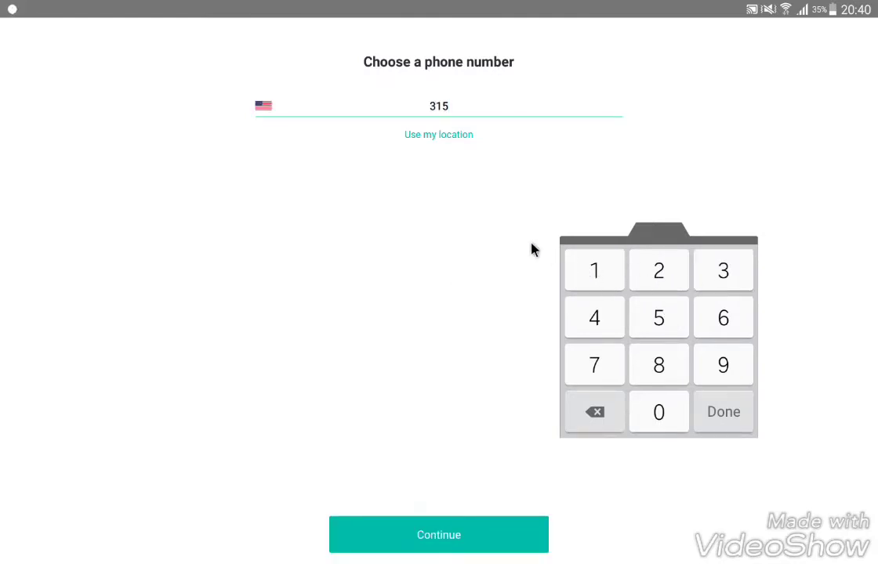
click(473, 536)
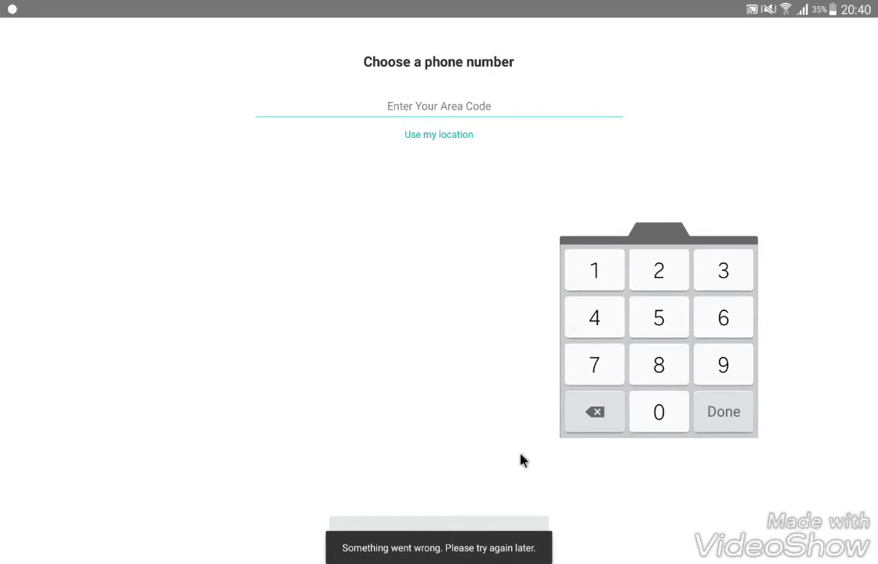
After the error, re-enter area code 315 and request numbers again
click(721, 280)
click(616, 287)
click(657, 318)
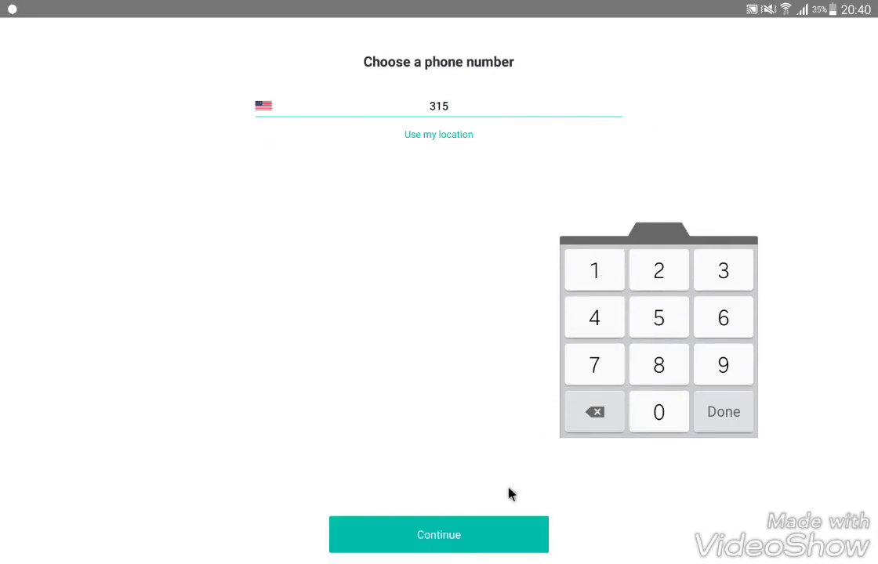
click(486, 539)
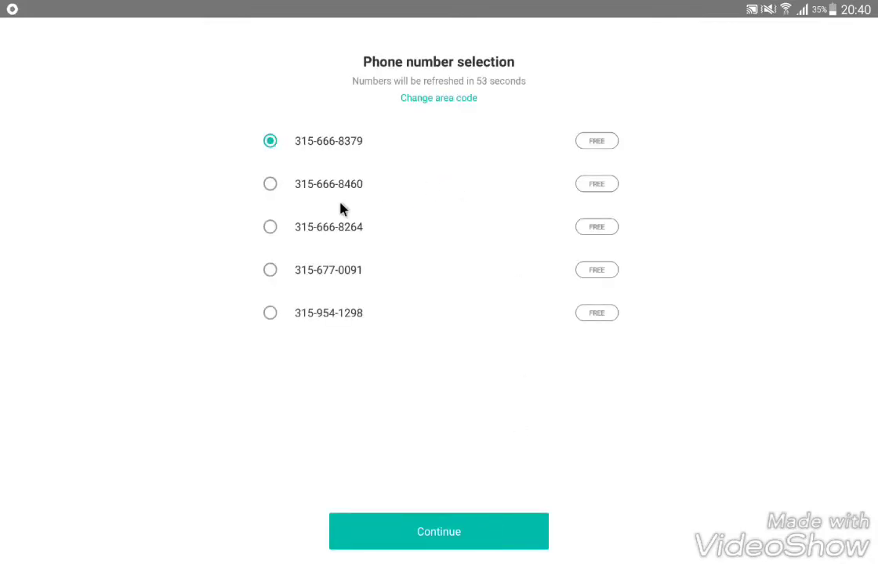
Select the third free 315 number in the list and claim it
click(300, 234)
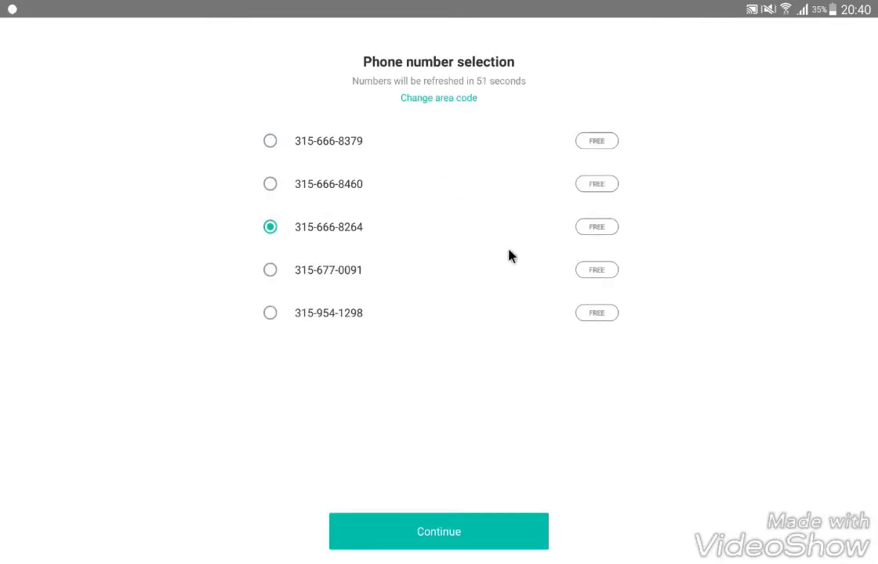
click(492, 535)
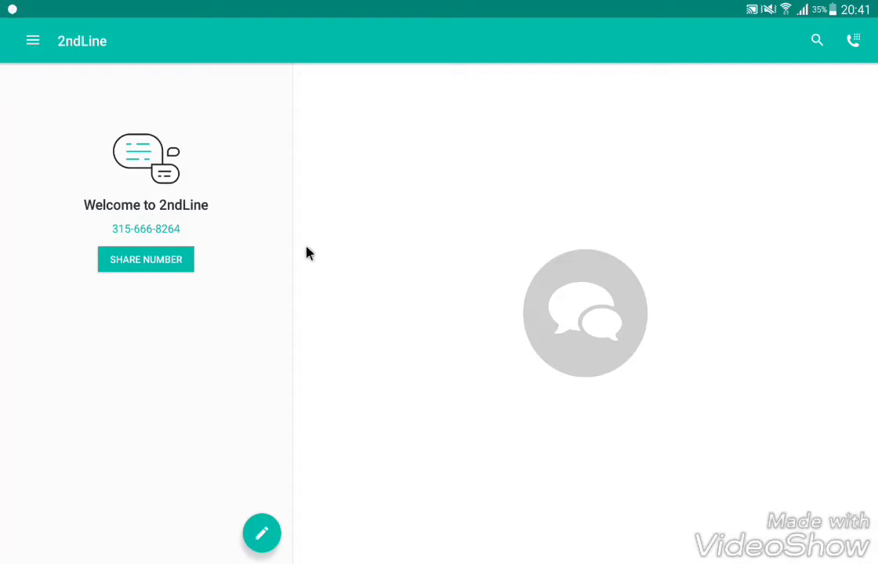
Copy the new 2ndLine number to the clipboard and return to the home screen
click(170, 230)
click(170, 229)
key(Home)
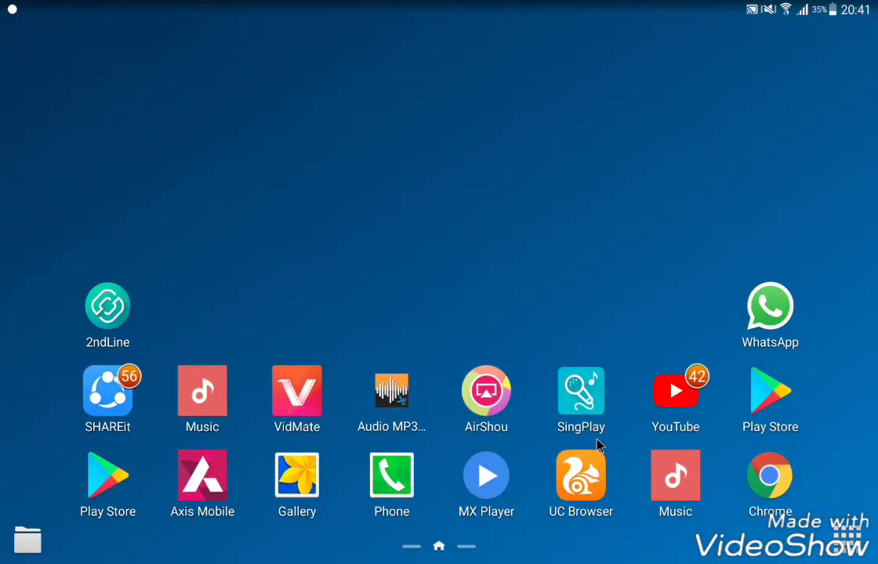
In WhatsApp, accept the terms, paste the copied 315 number and submit it
click(774, 314)
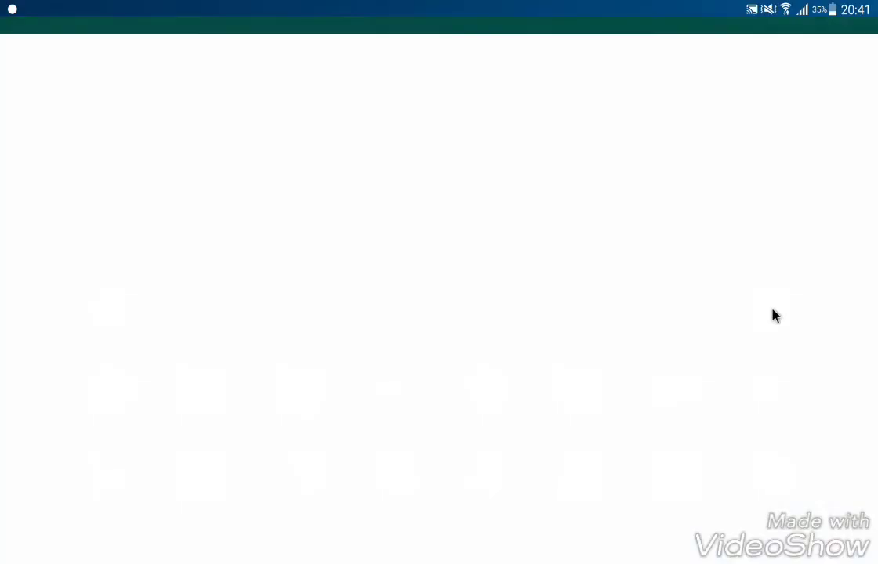
click(491, 539)
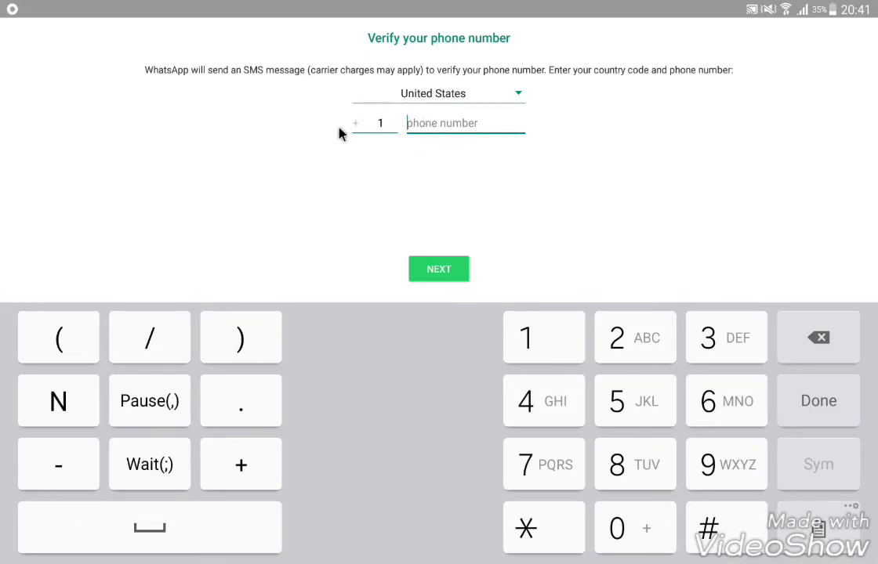
click(445, 132)
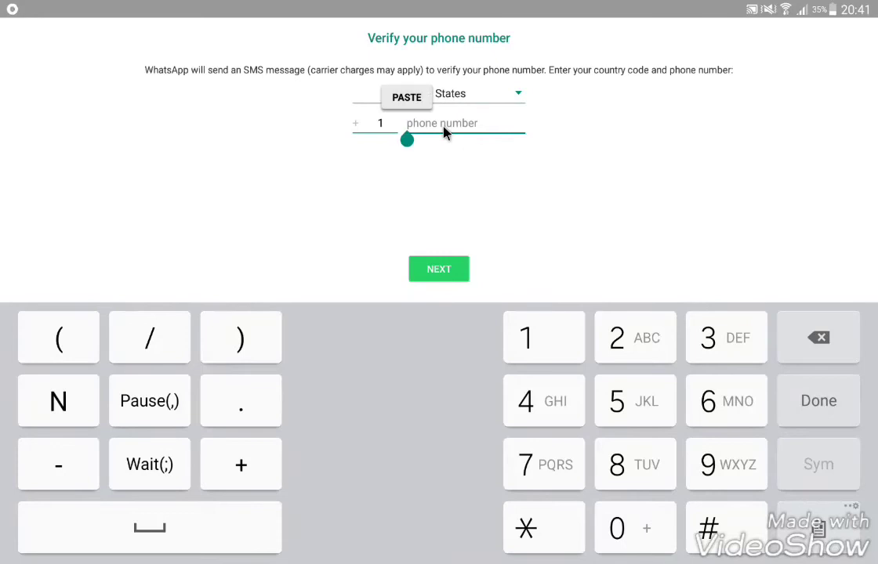
click(401, 97)
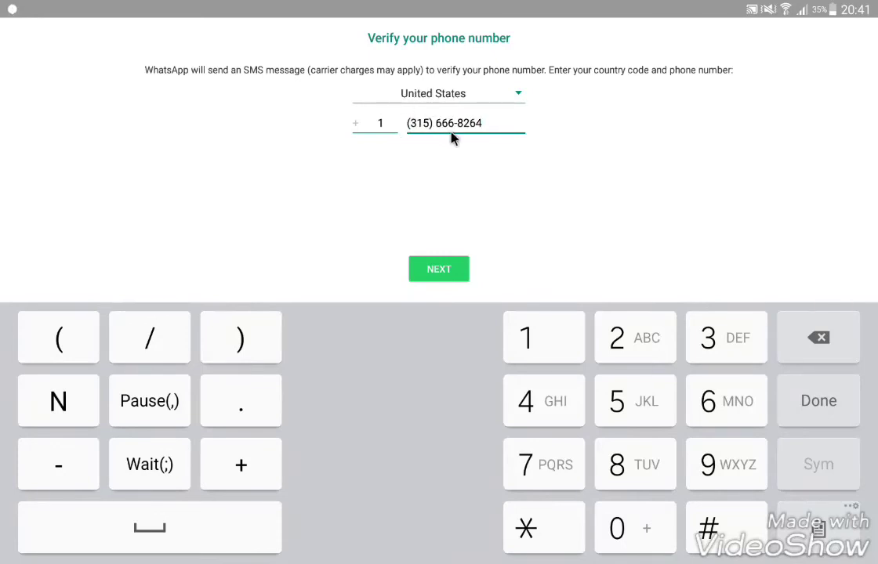
click(458, 276)
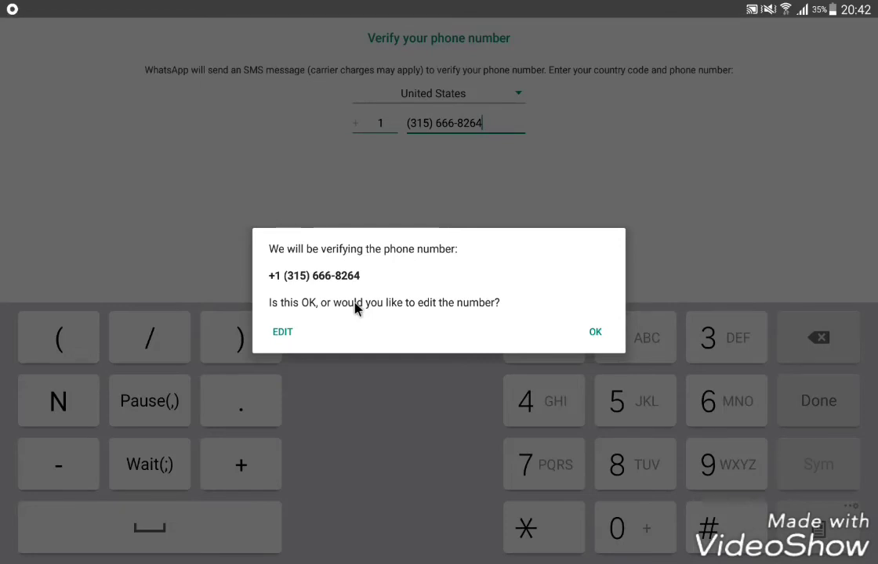
Confirm the number, dismiss the SMS failure notice, and request the code by call
click(596, 334)
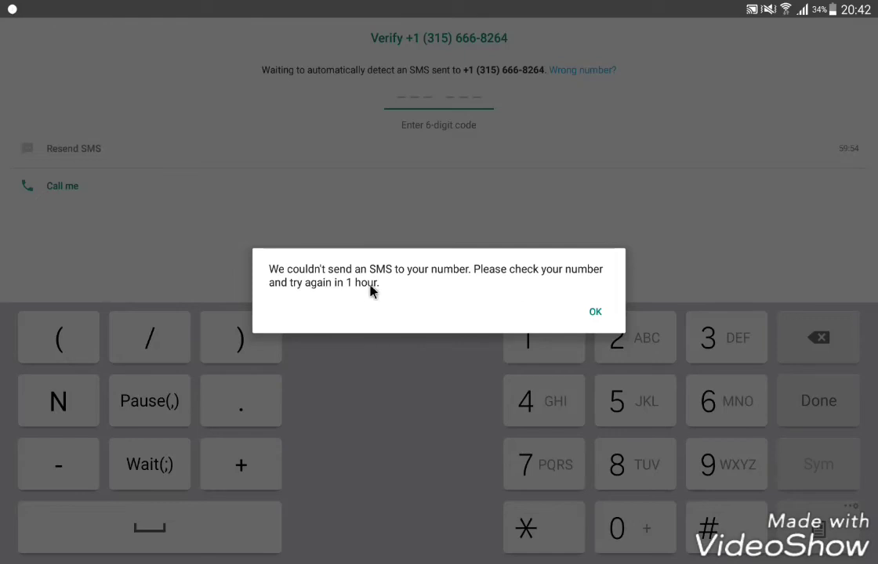
click(594, 314)
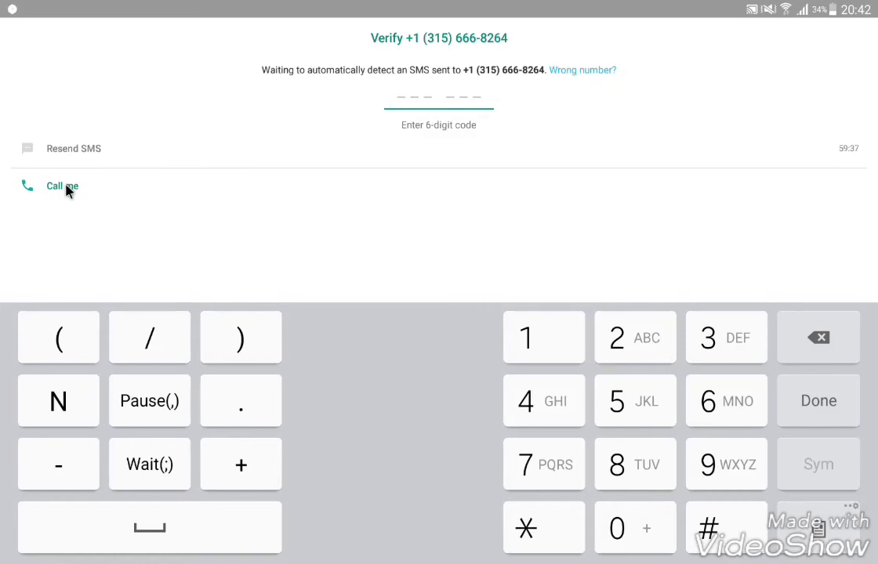
click(62, 187)
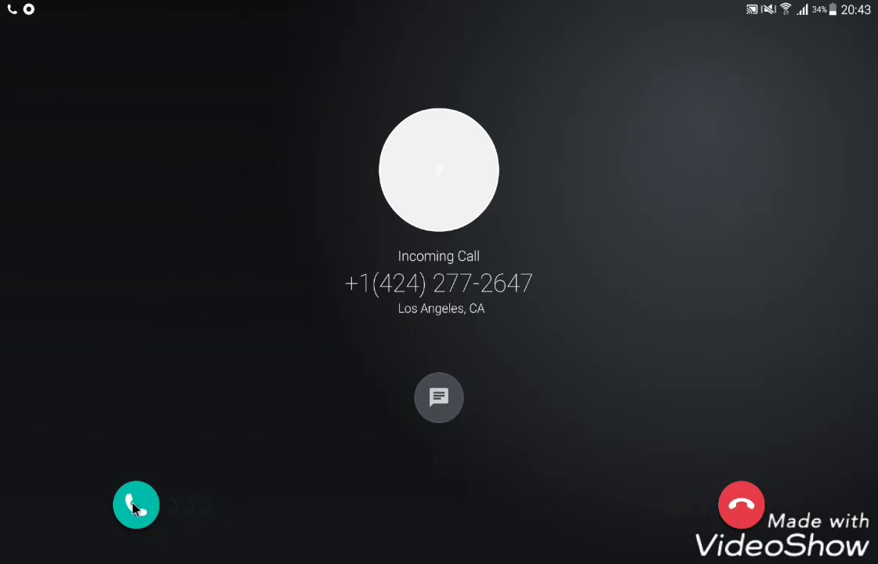
Answer the WhatsApp verification call in 2ndLine, then return to the home screen
drag(134, 508, 475, 478)
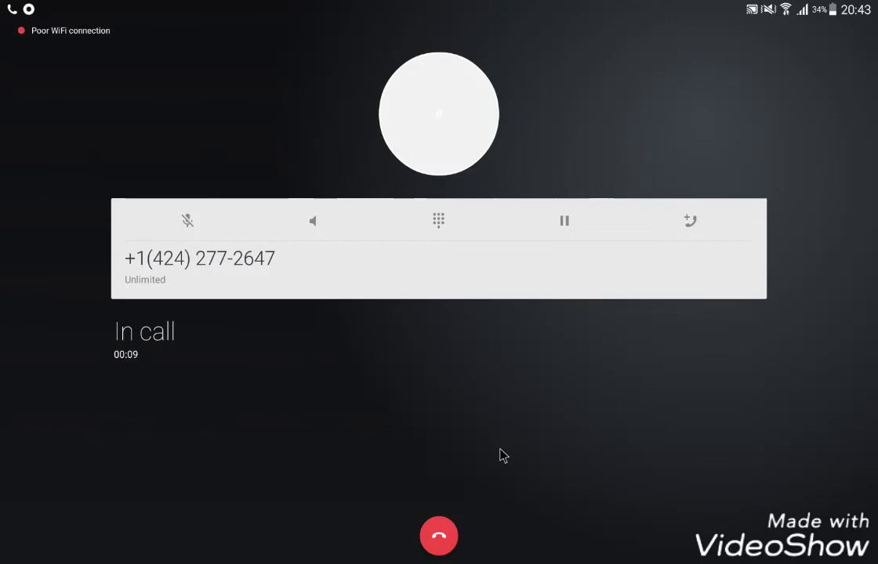
key(super)
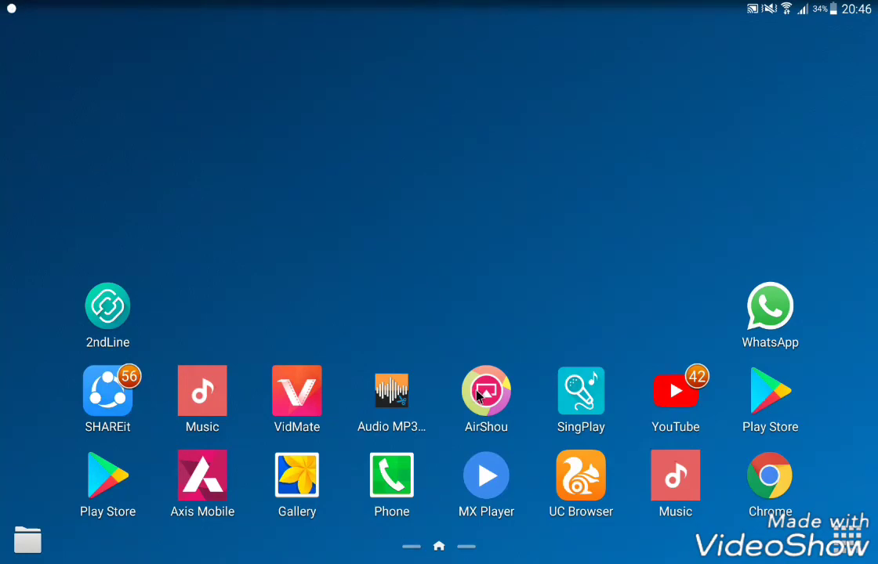
Enter the six-digit code from the call in WhatsApp, correcting one mistyped digit
click(770, 309)
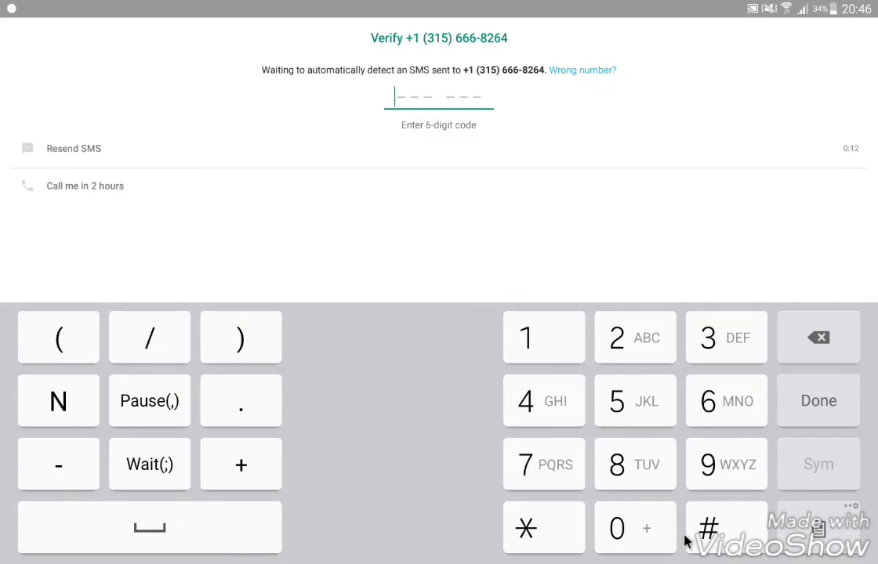
click(617, 339)
click(561, 466)
click(825, 337)
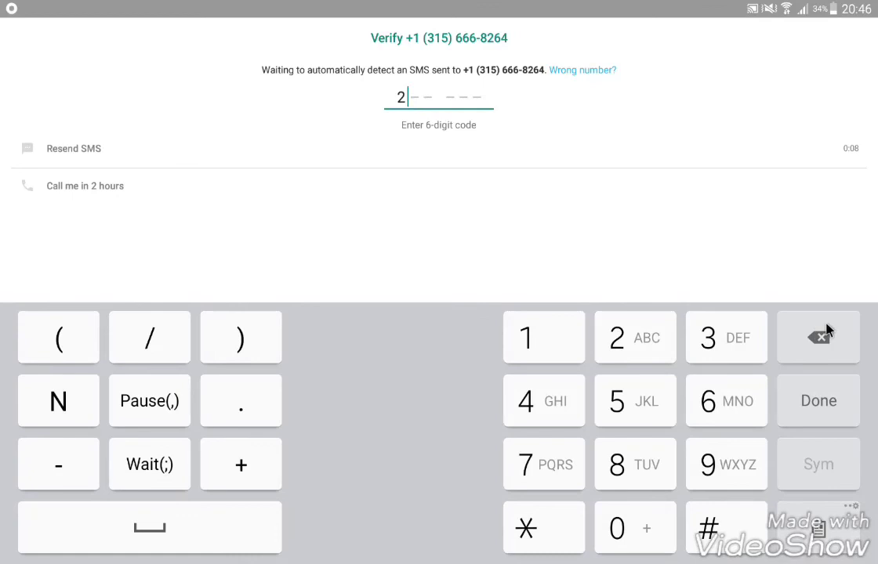
click(554, 414)
click(737, 476)
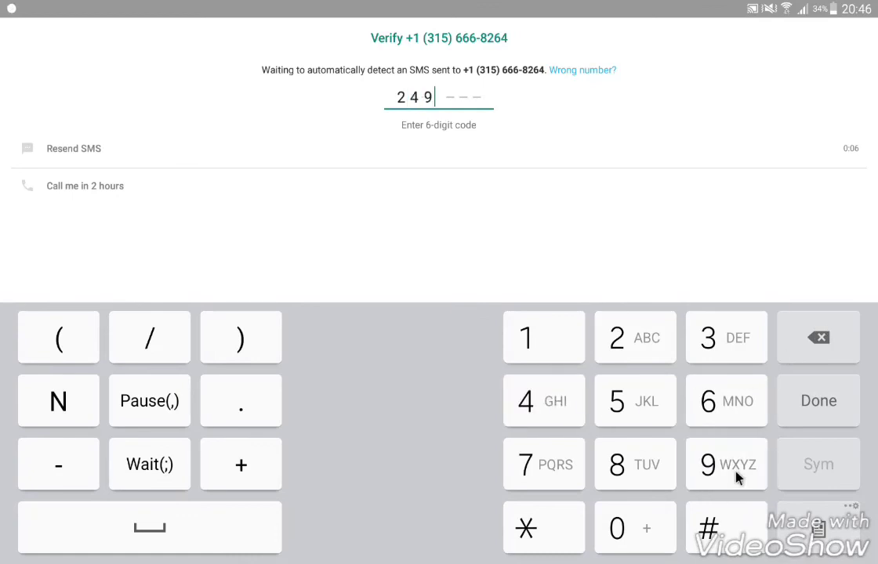
click(558, 471)
click(616, 338)
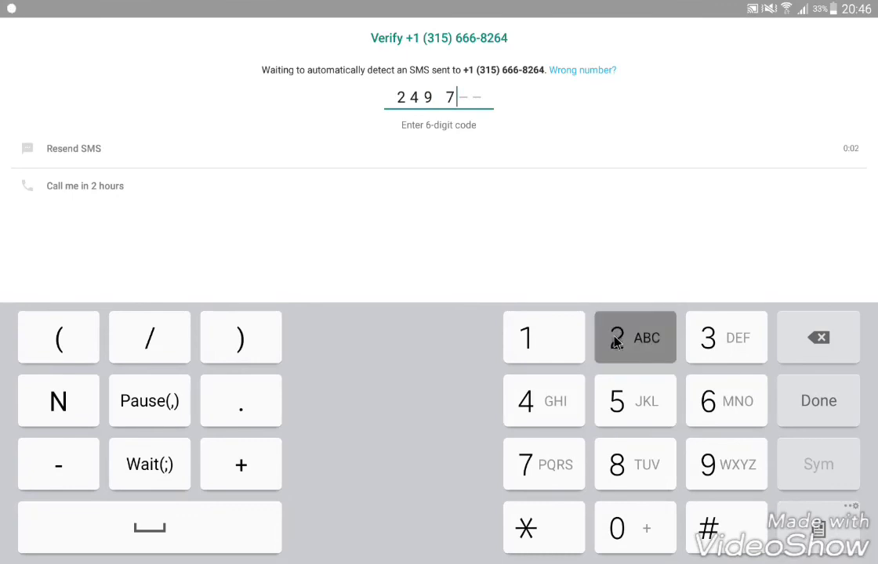
click(619, 523)
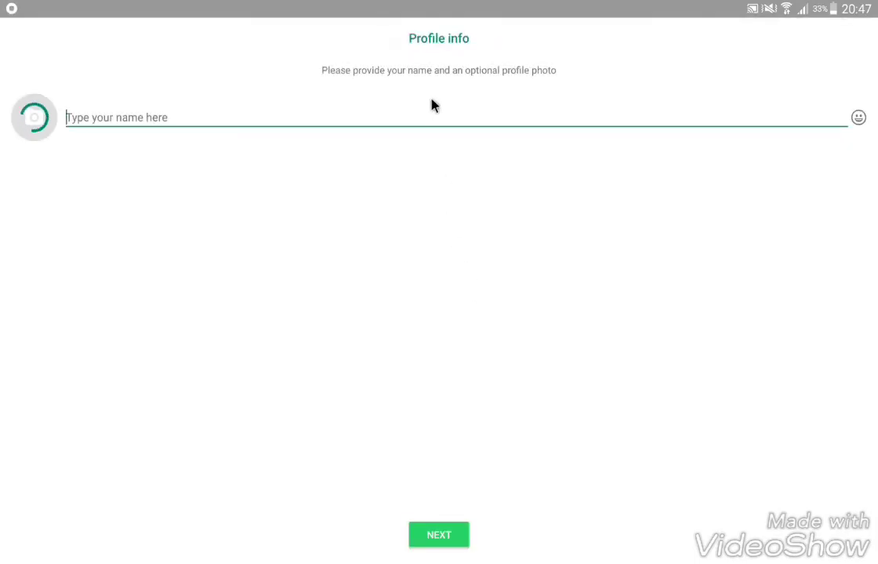
Enter a profile name and finish WhatsApp setup
click(439, 116)
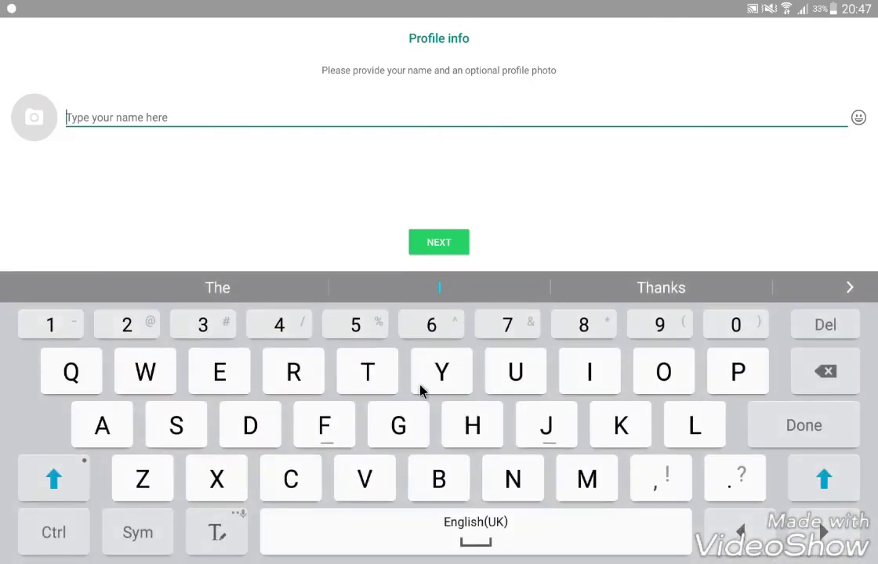
text(Frhgf)
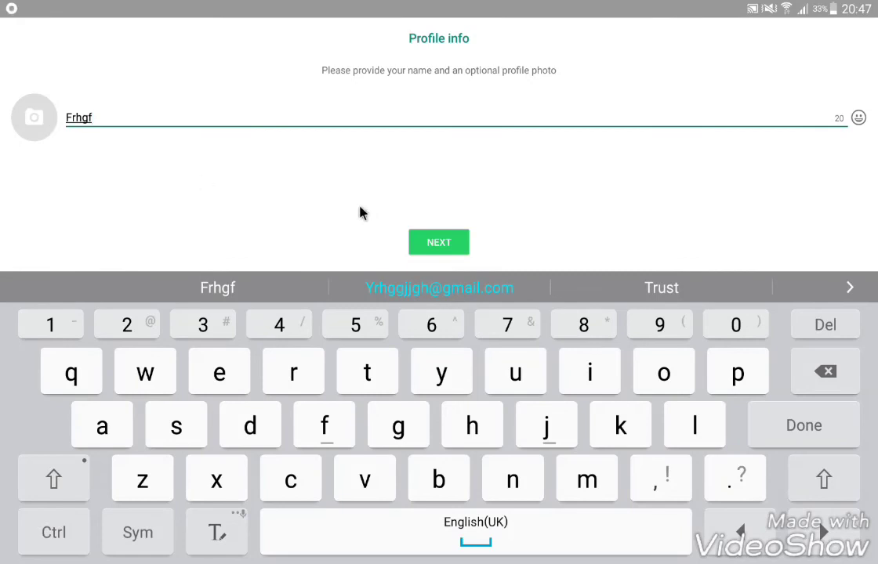
click(437, 243)
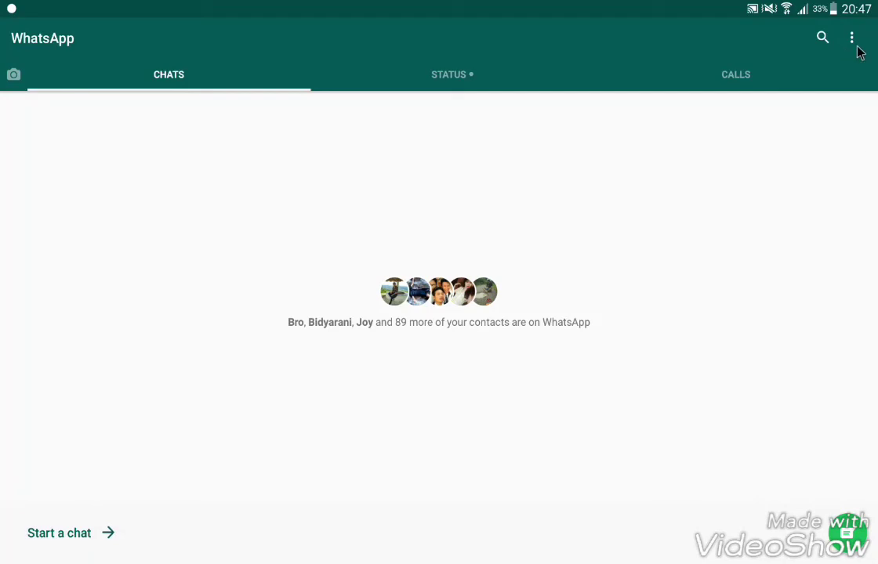
Browse the new-chat contact list, then return to the Chats screen
click(847, 547)
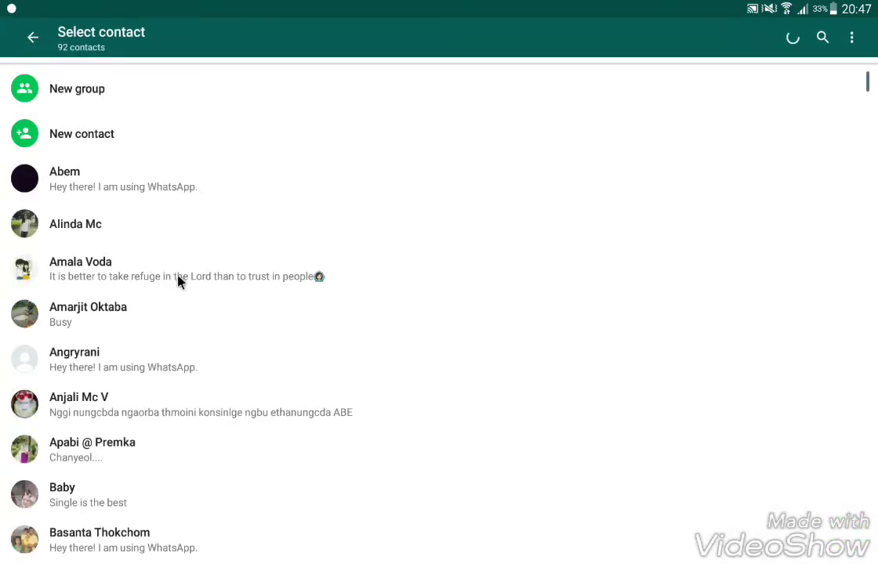
scroll(190, 275, down, 1)
right_click(192, 267)
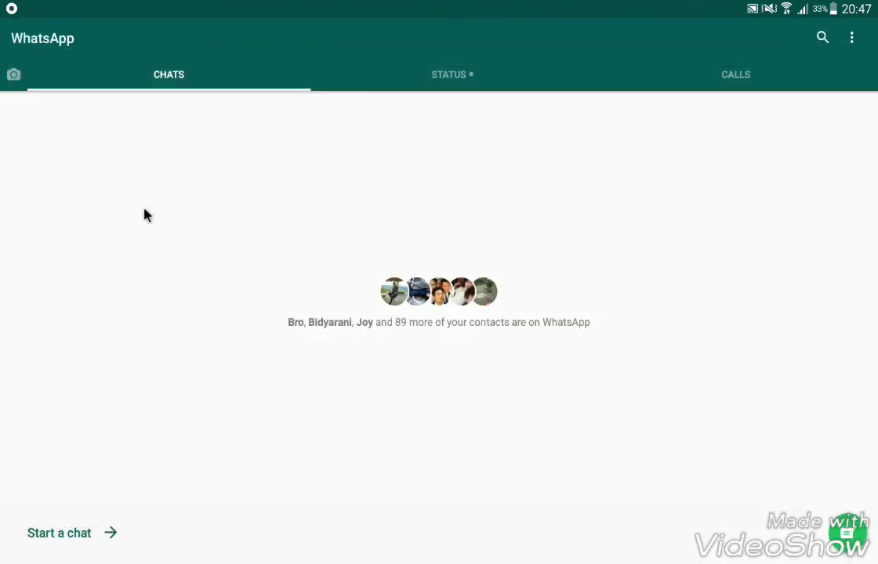
Go through Settings to the Profile page showing the name, About text and 315 number
click(857, 45)
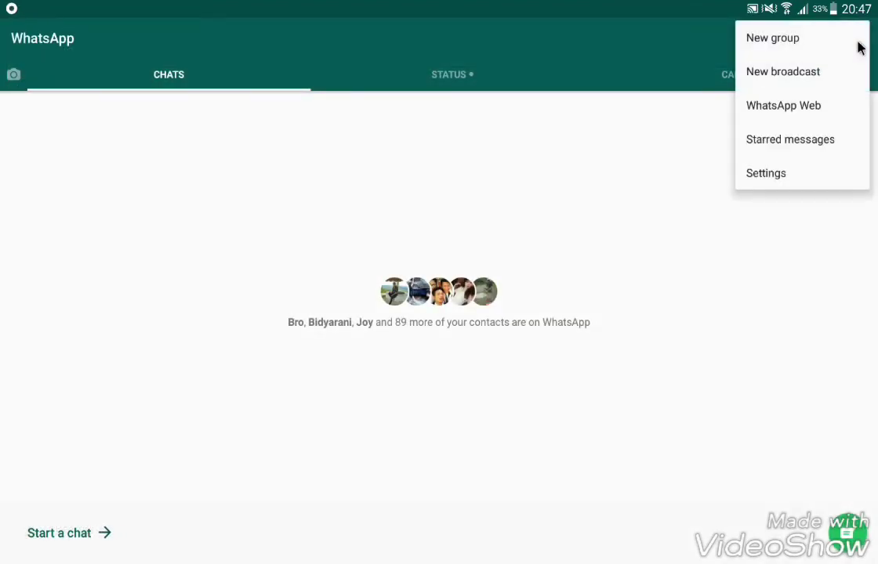
click(793, 182)
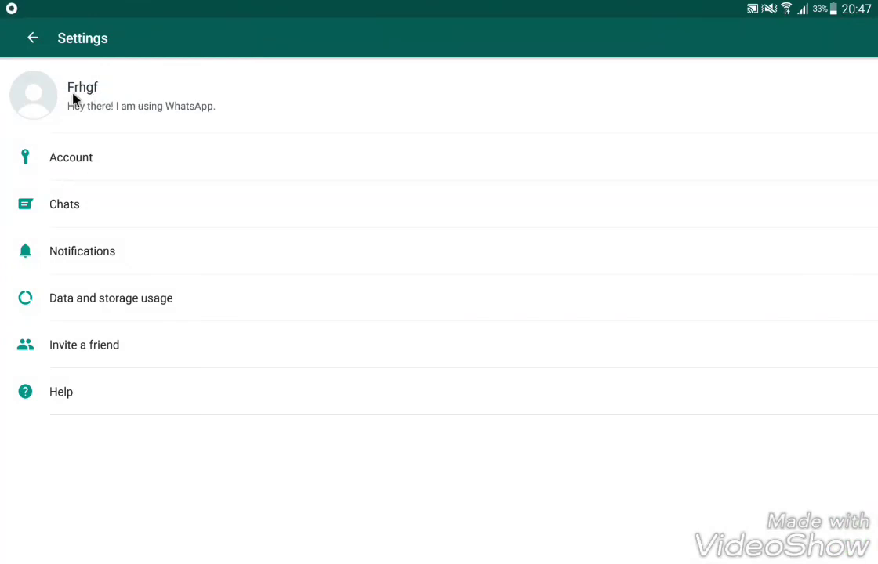
click(145, 98)
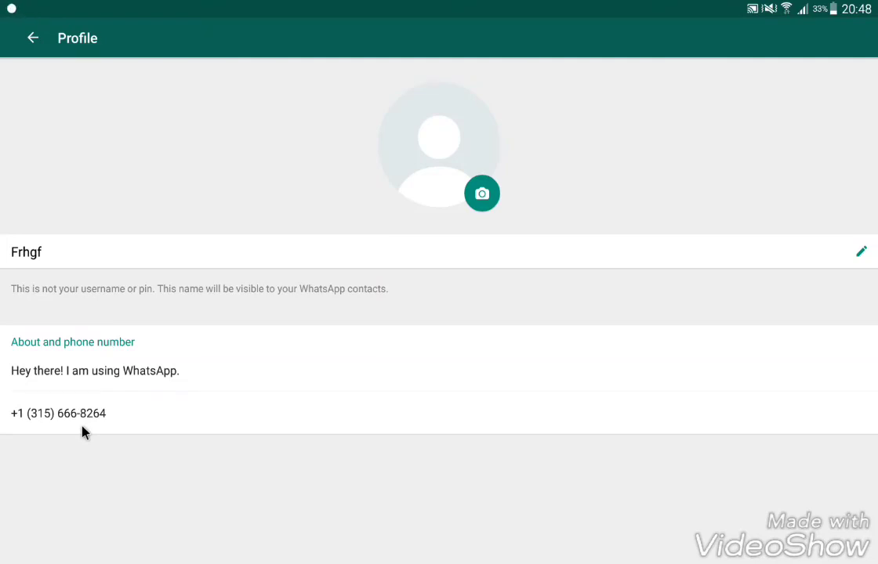
Back out from Profile through Settings and Chats to exit WhatsApp to the home screen
key(Escape)
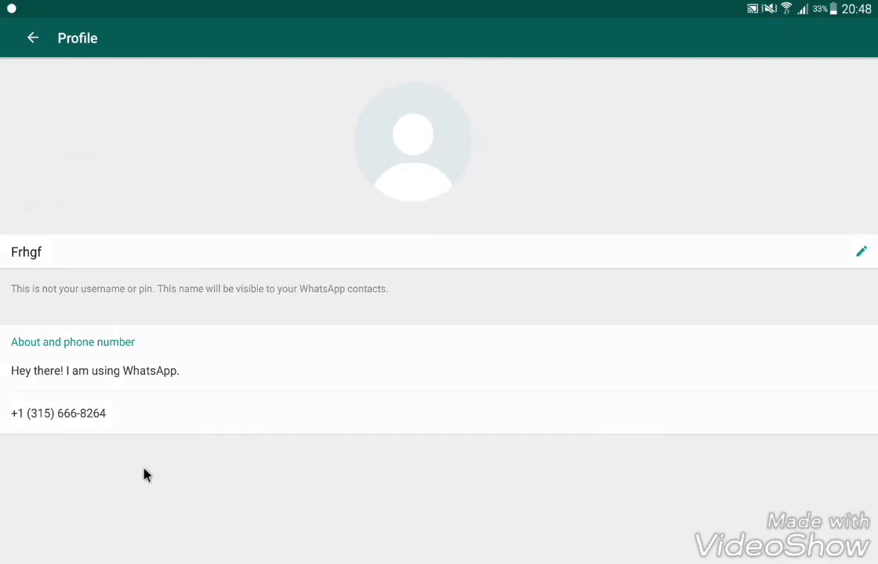
key(Escape)
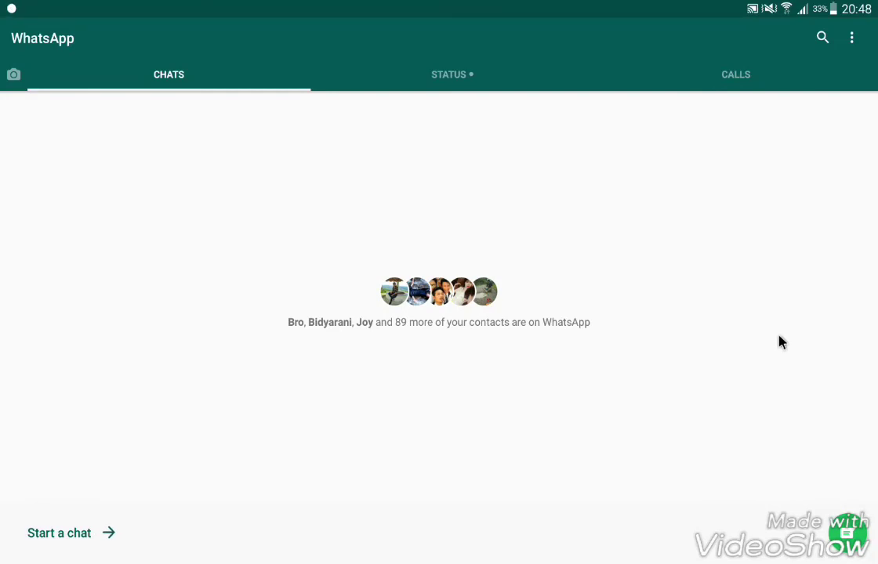
key(Escape)
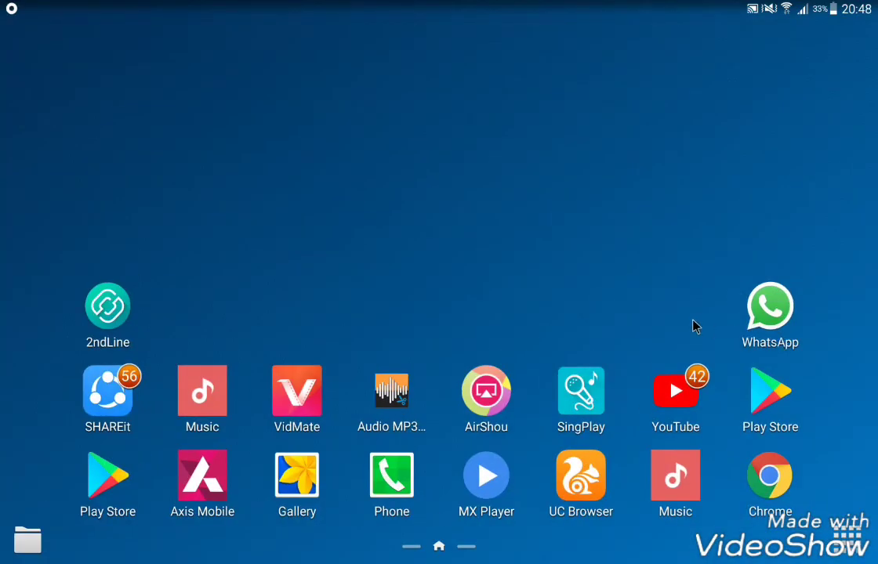